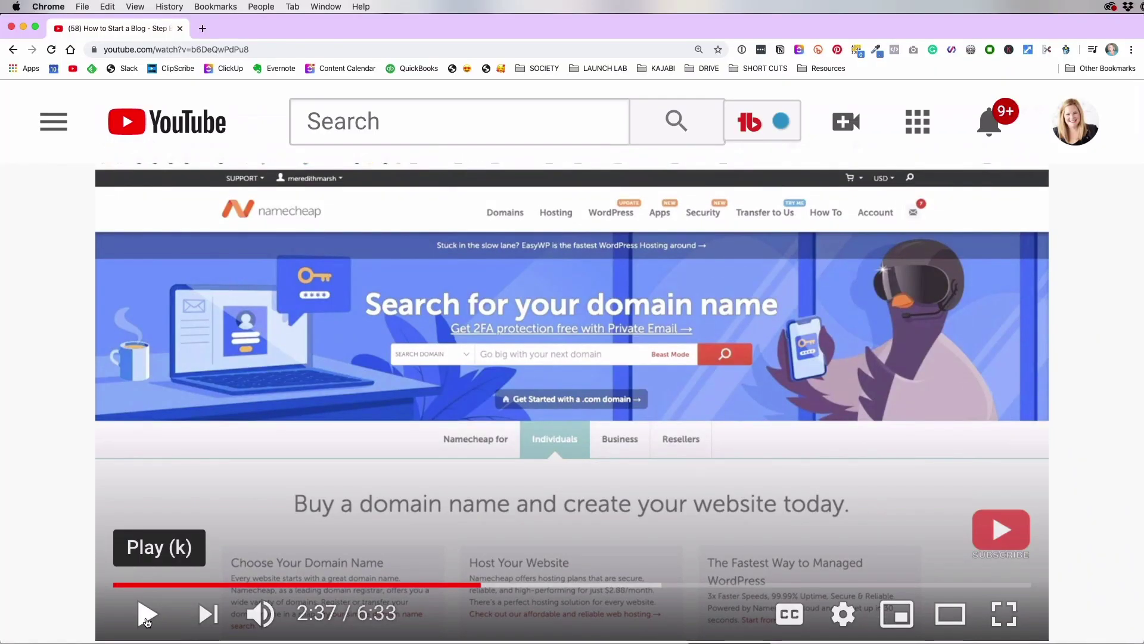
Play the blog tutorial and skip ahead to about 4:30, the Namecheap shopping-cart part
click(147, 620)
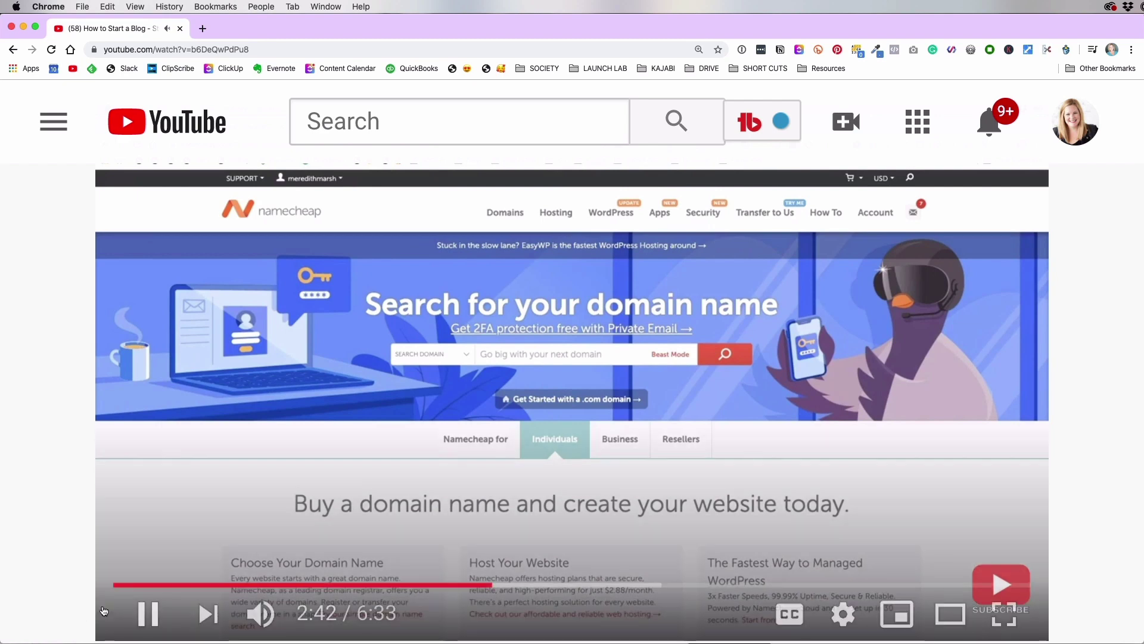
mouse_move(1026, 529)
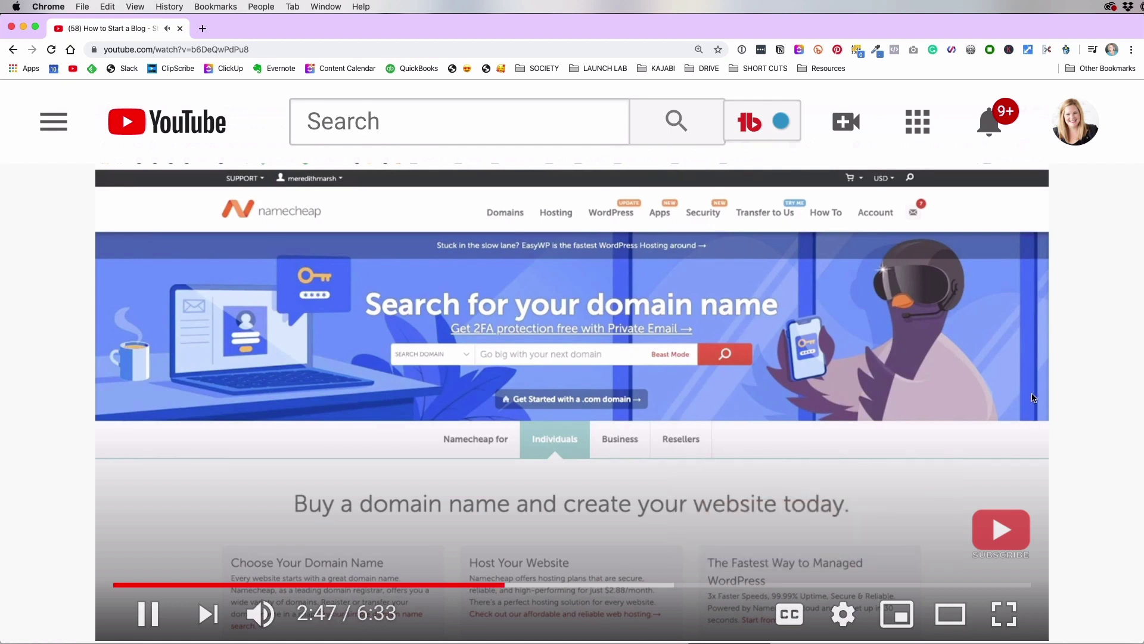
click(527, 587)
click(547, 587)
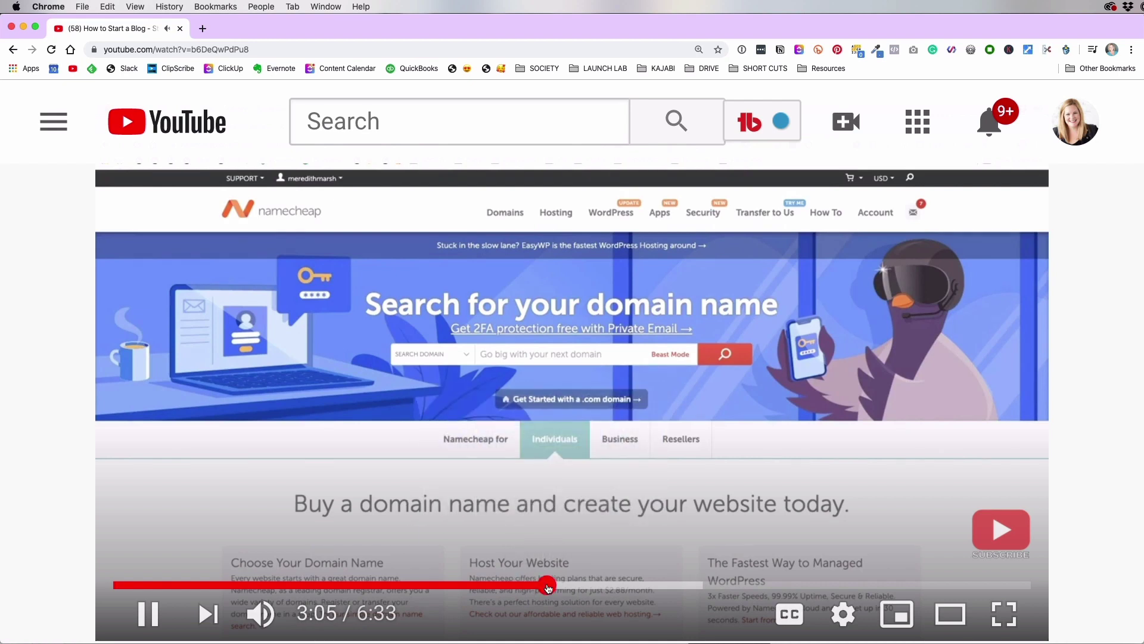
click(602, 587)
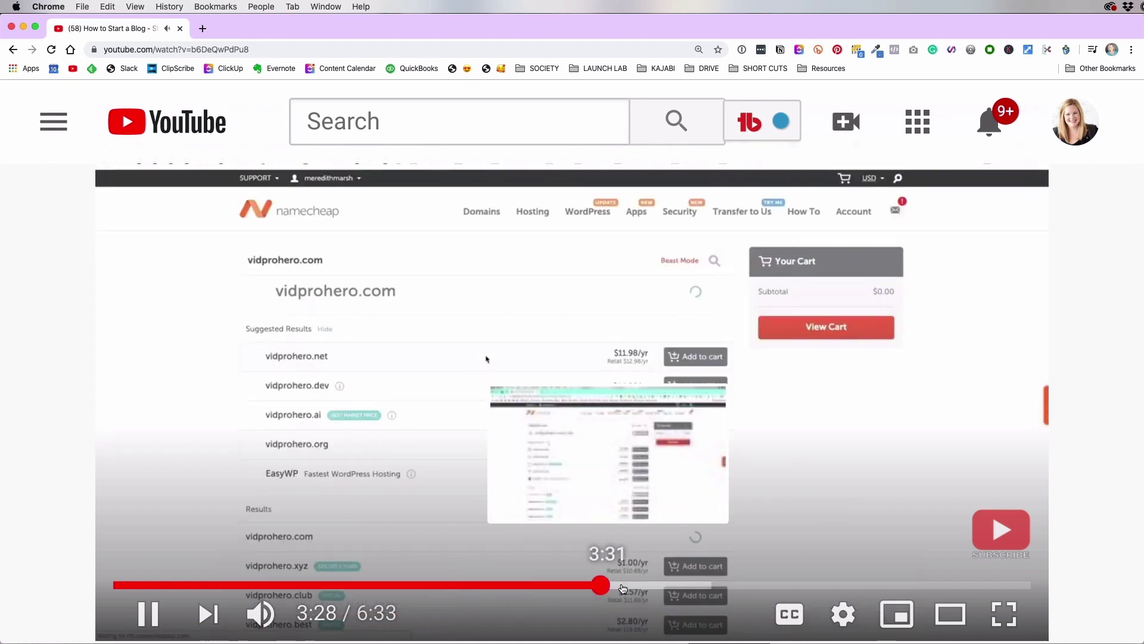
click(621, 586)
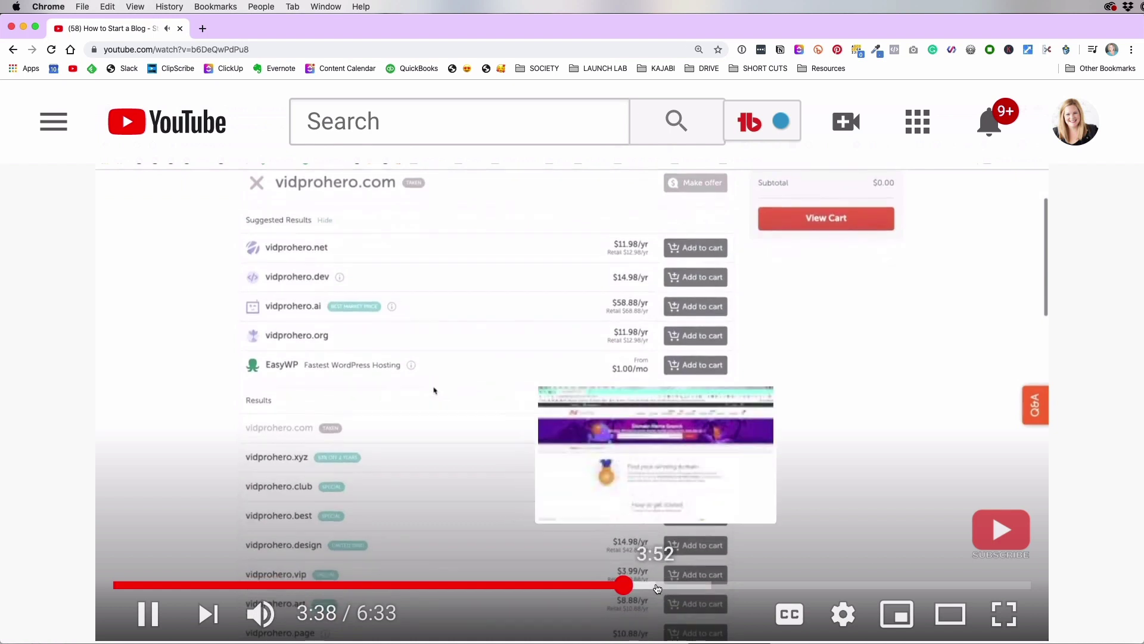
click(657, 586)
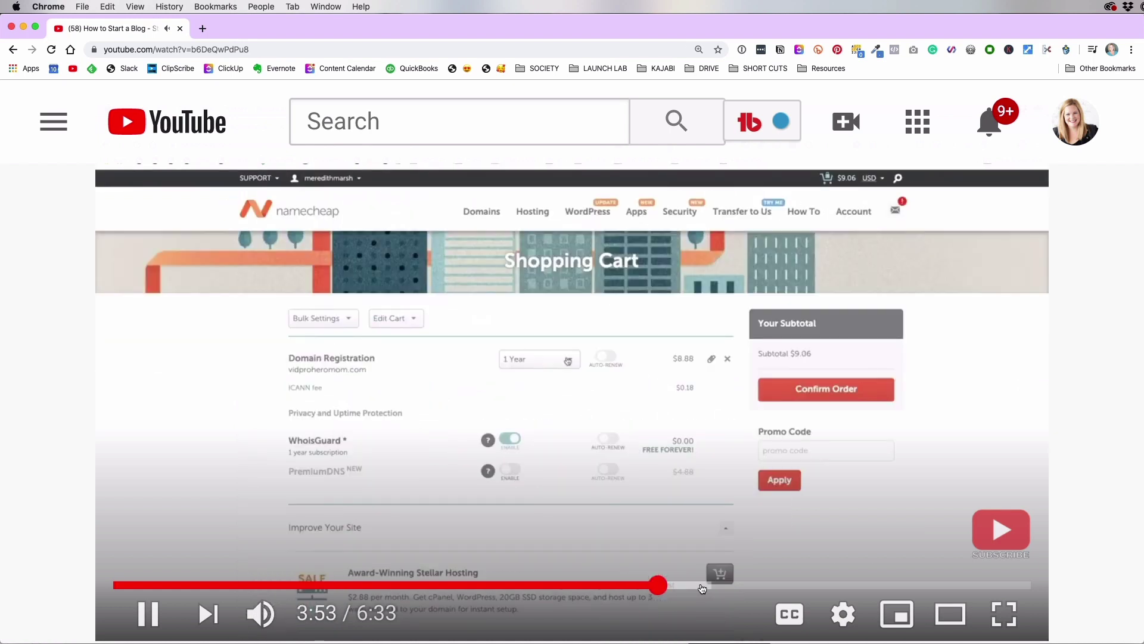
click(700, 587)
click(744, 586)
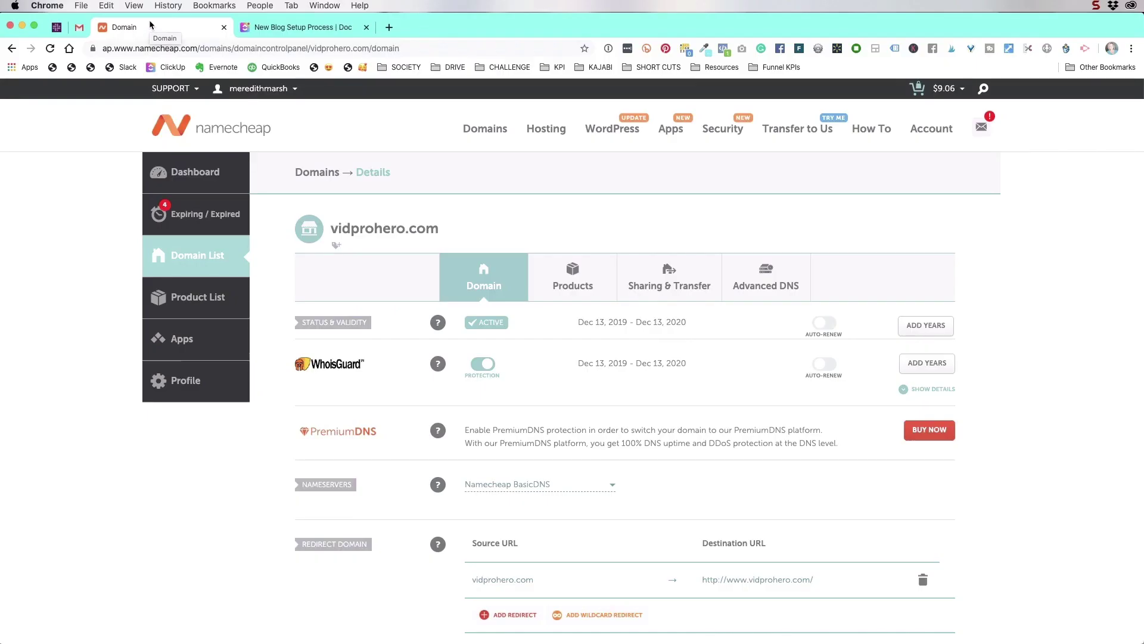
Open Namecheap's Managed WordPress page and scroll to the EasyWP Starter, Turbo and Supersonic plans
mouse_move(612, 128)
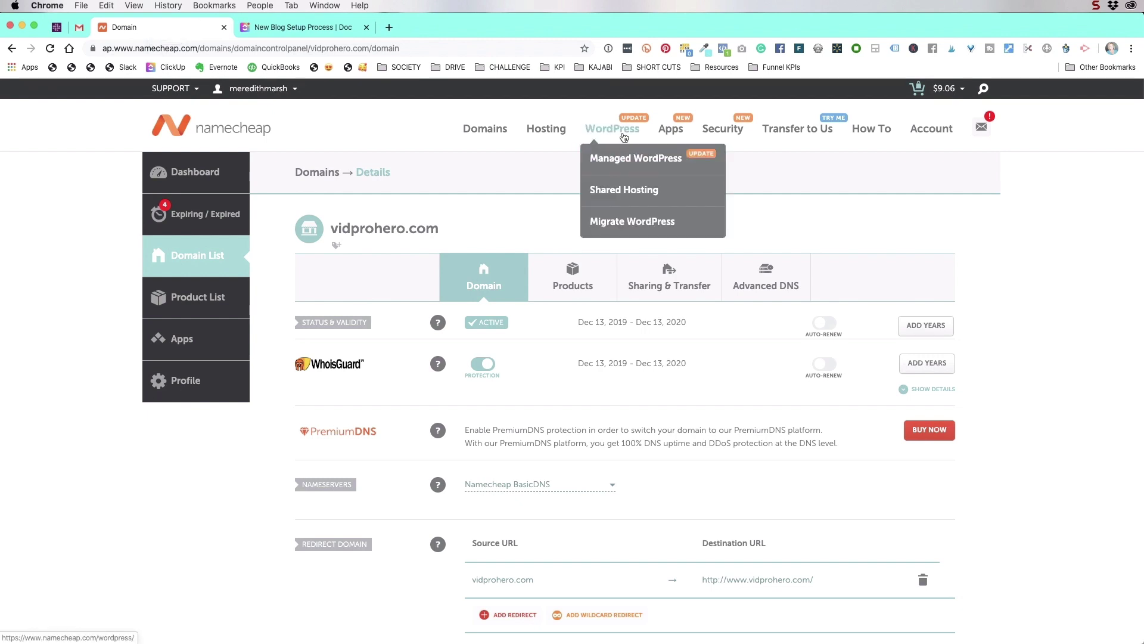
click(625, 164)
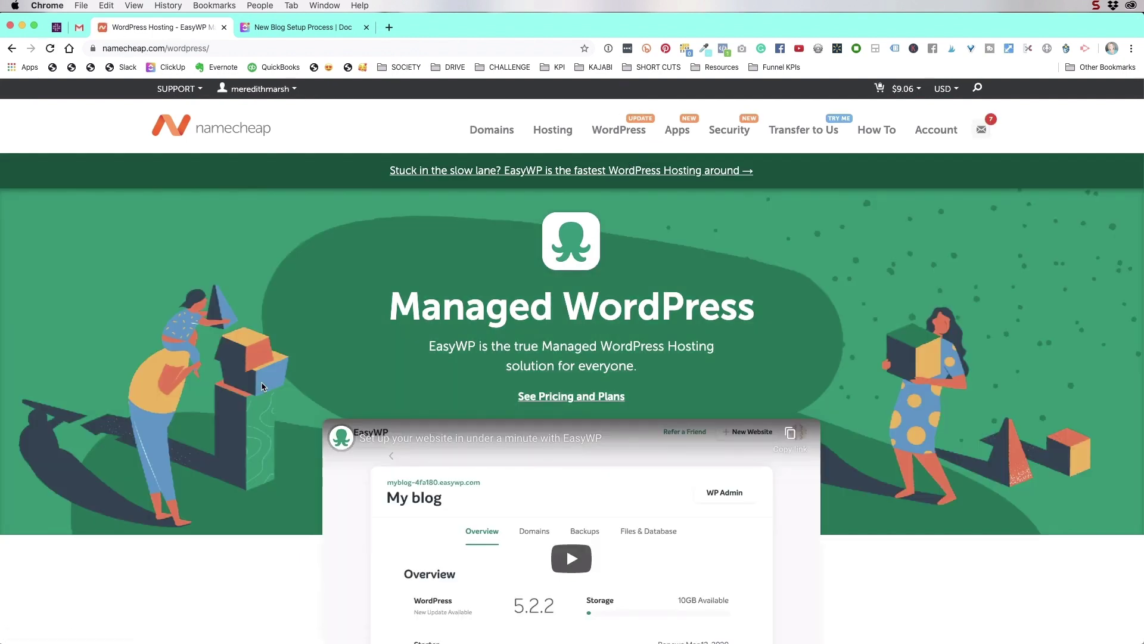
scroll(262, 387, down, 3)
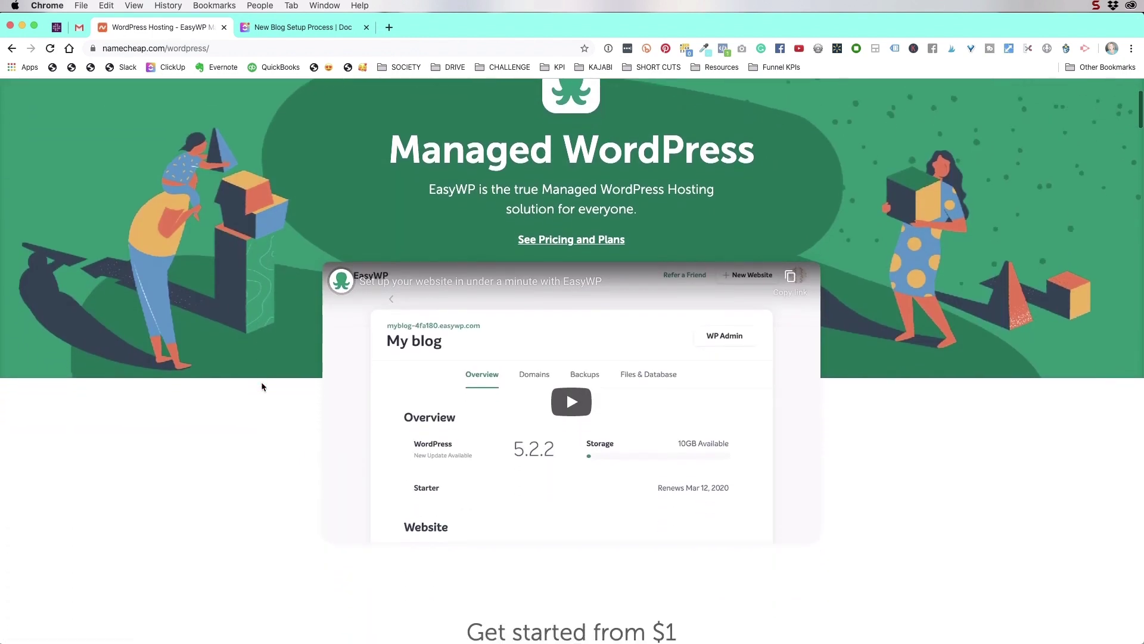
scroll(262, 387, down, 10)
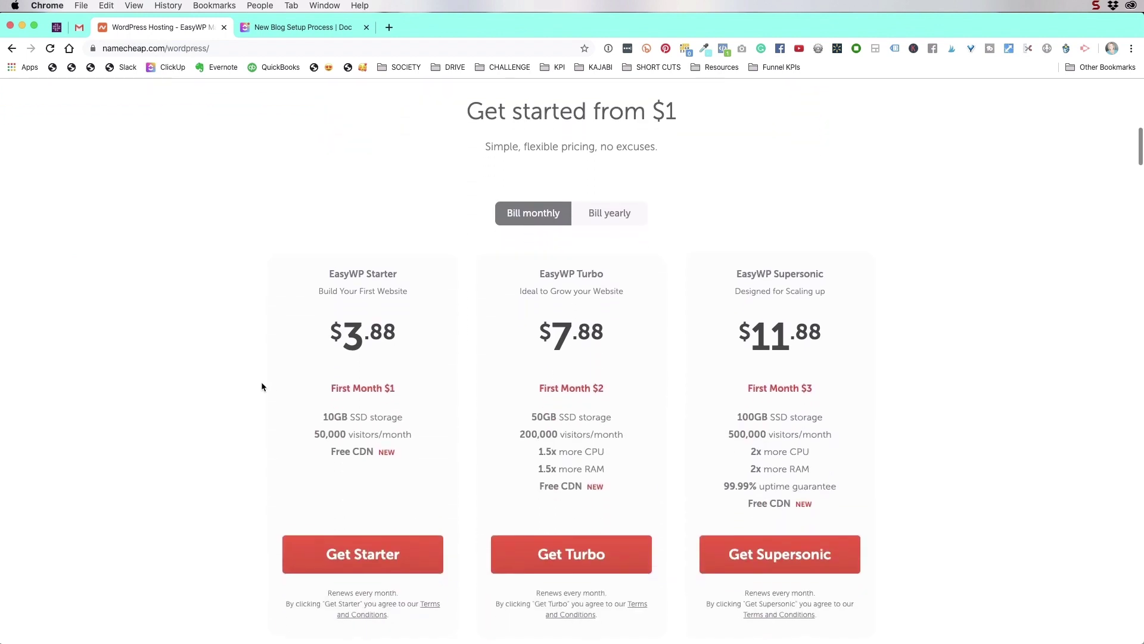
scroll(261, 386, down, 1)
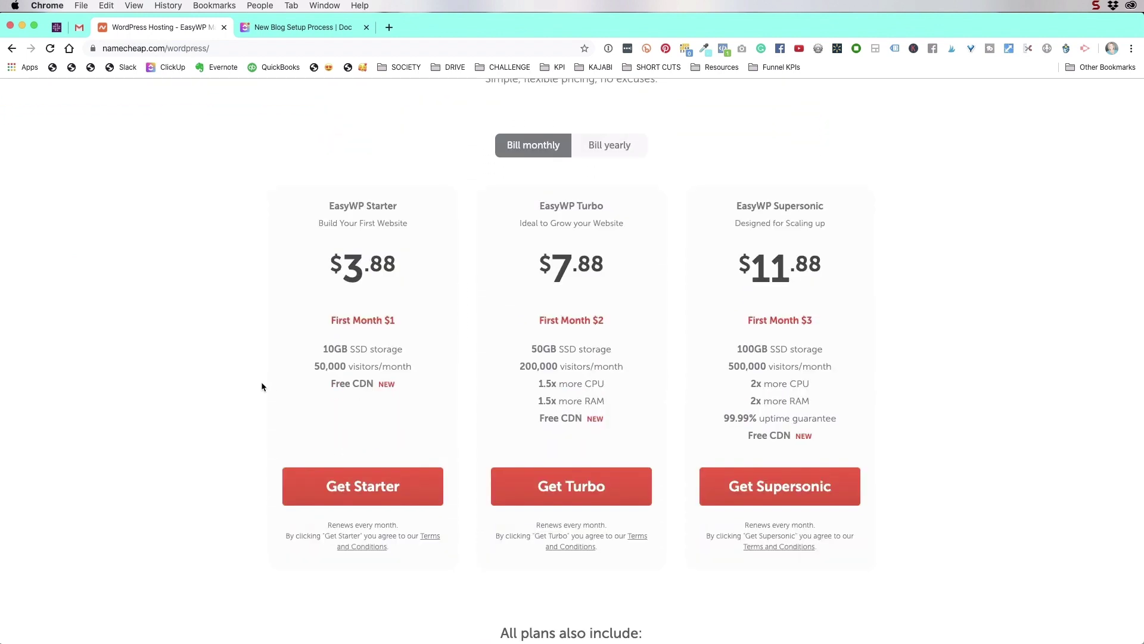
scroll(261, 386, down, 1)
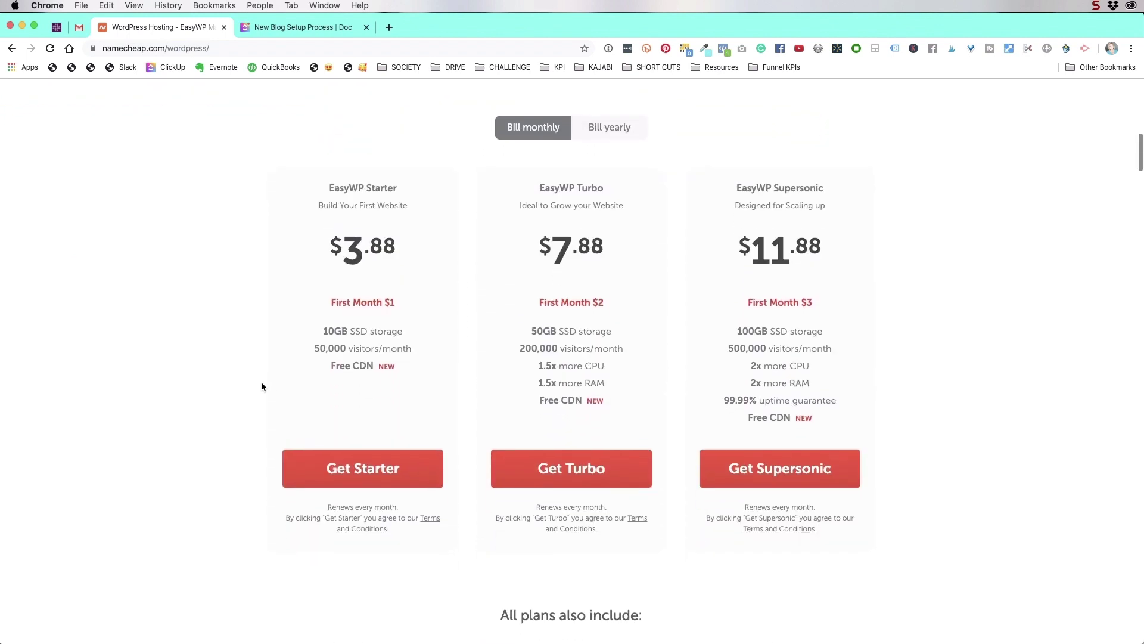
scroll(261, 386, up, 1)
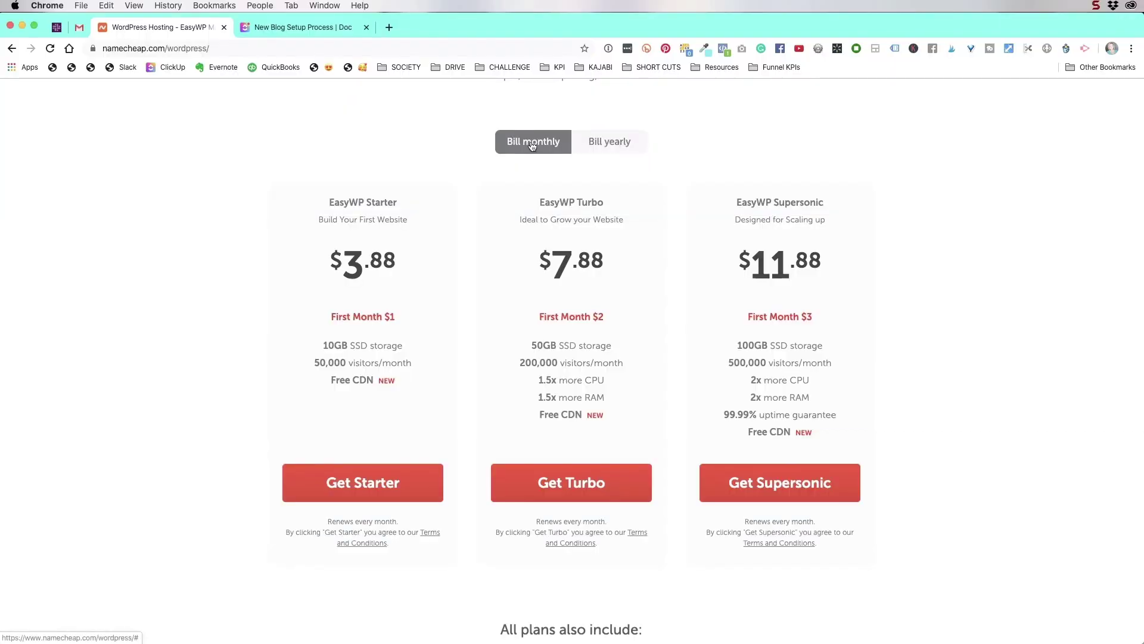
Buy the EasyWP Starter plan billed yearly ($22.88), paying with the saved Visa card
click(609, 143)
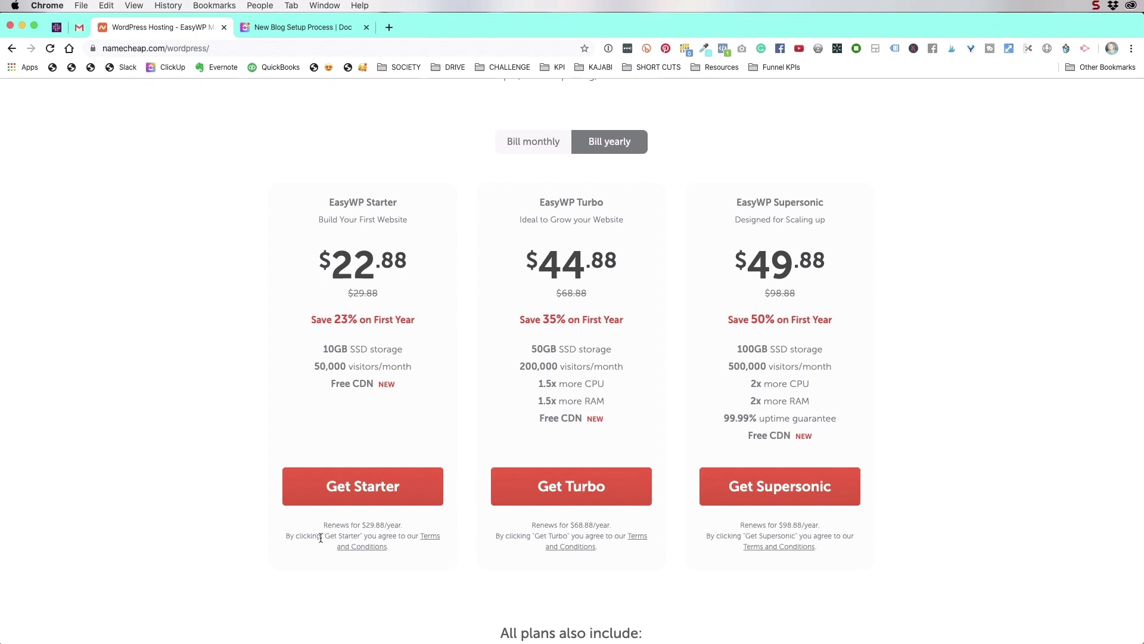
click(359, 490)
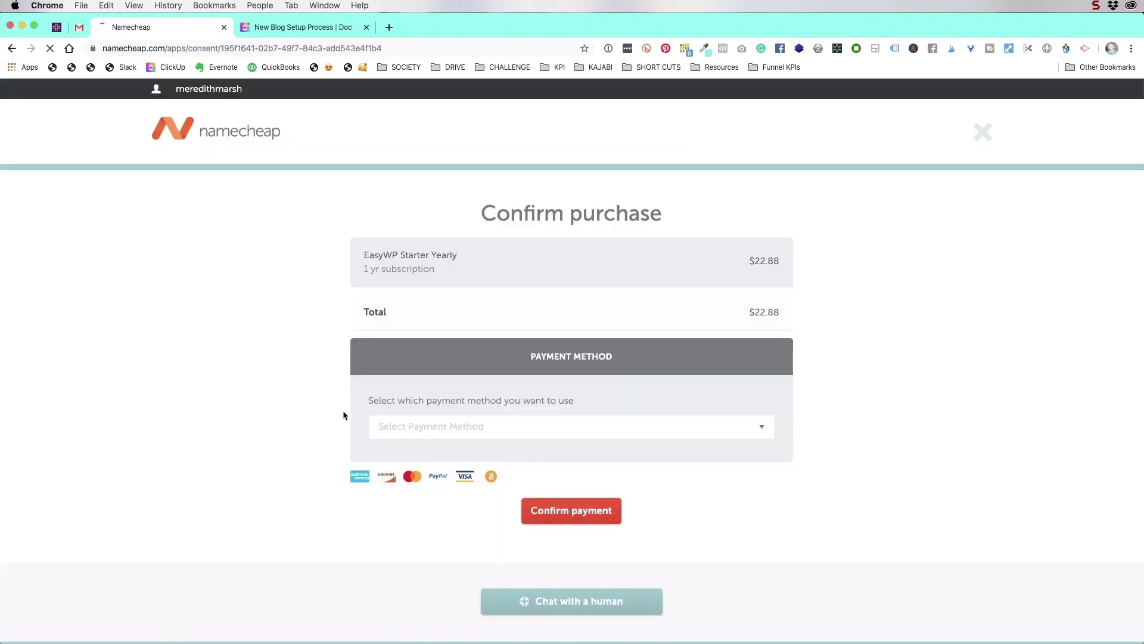
click(417, 426)
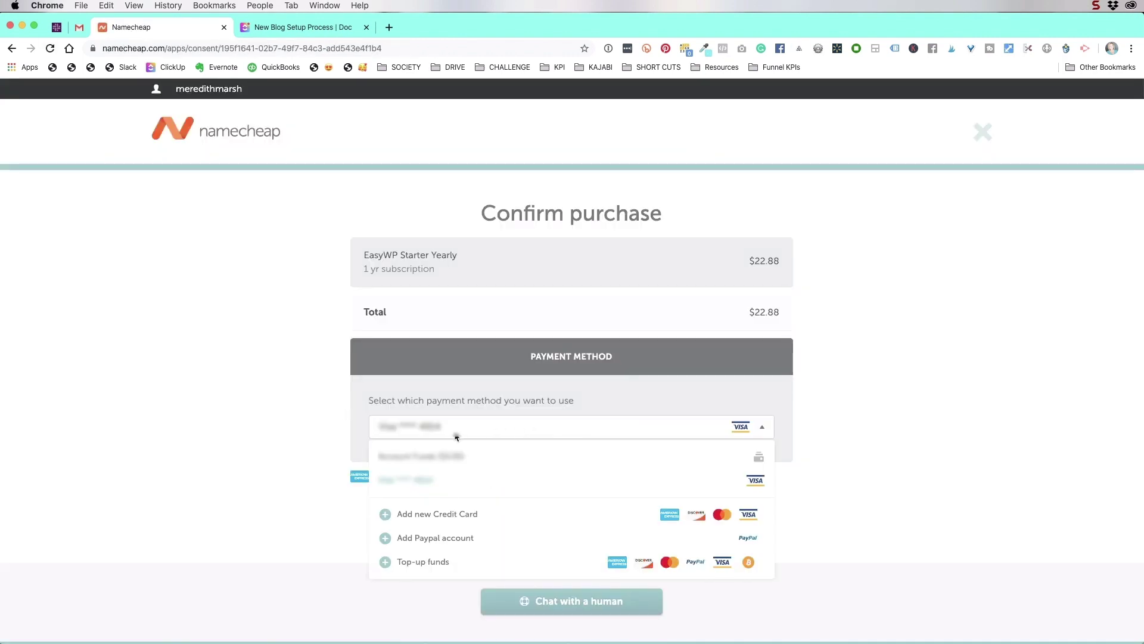
click(426, 479)
click(562, 514)
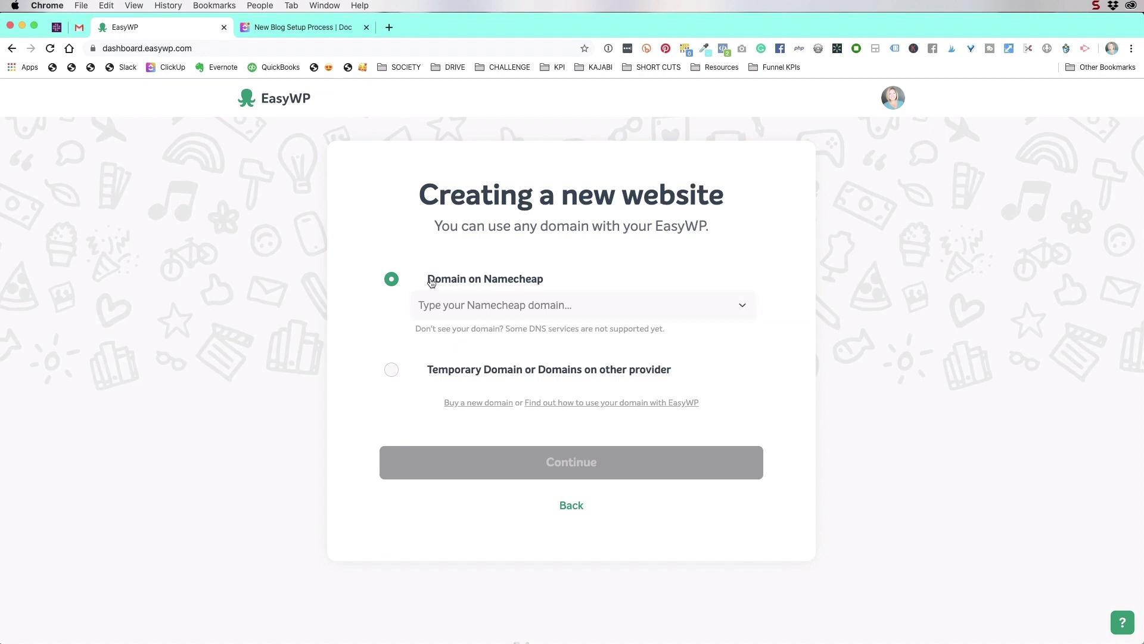
Choose vidprohero.com as the Namecheap domain and create the WordPress website on it
click(741, 306)
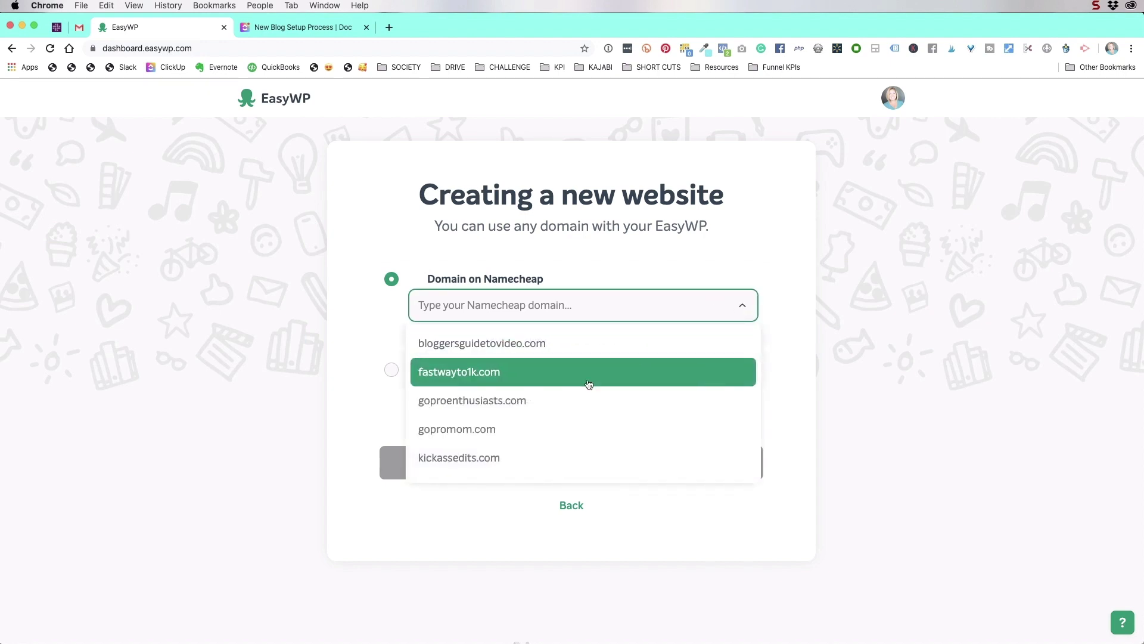
scroll(589, 383, down, 5)
scroll(589, 383, down, 10)
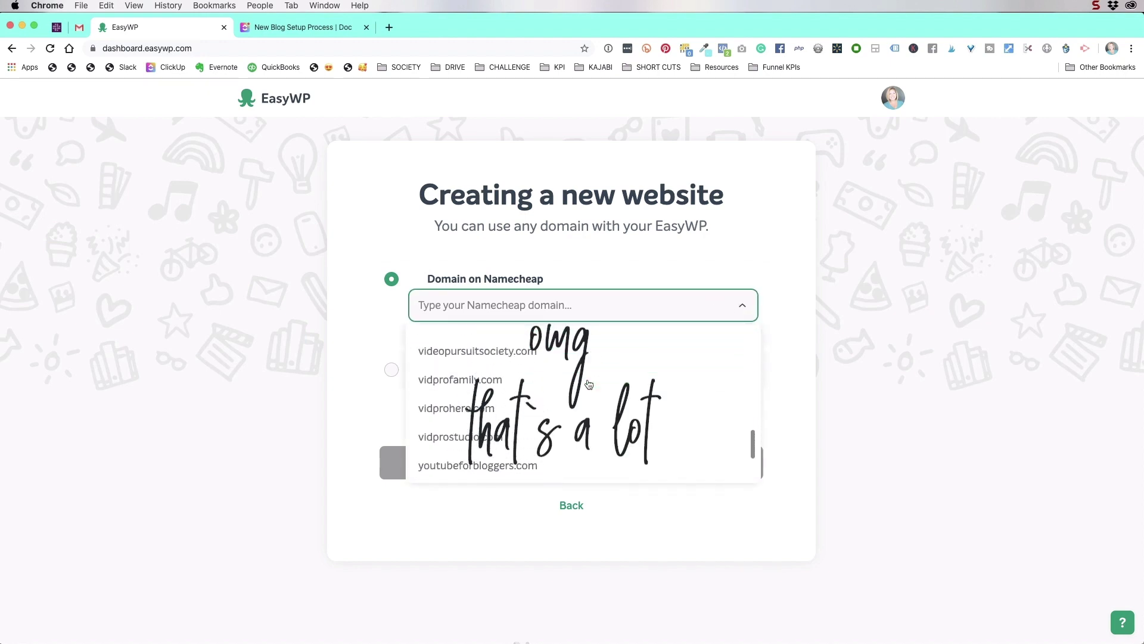
click(482, 366)
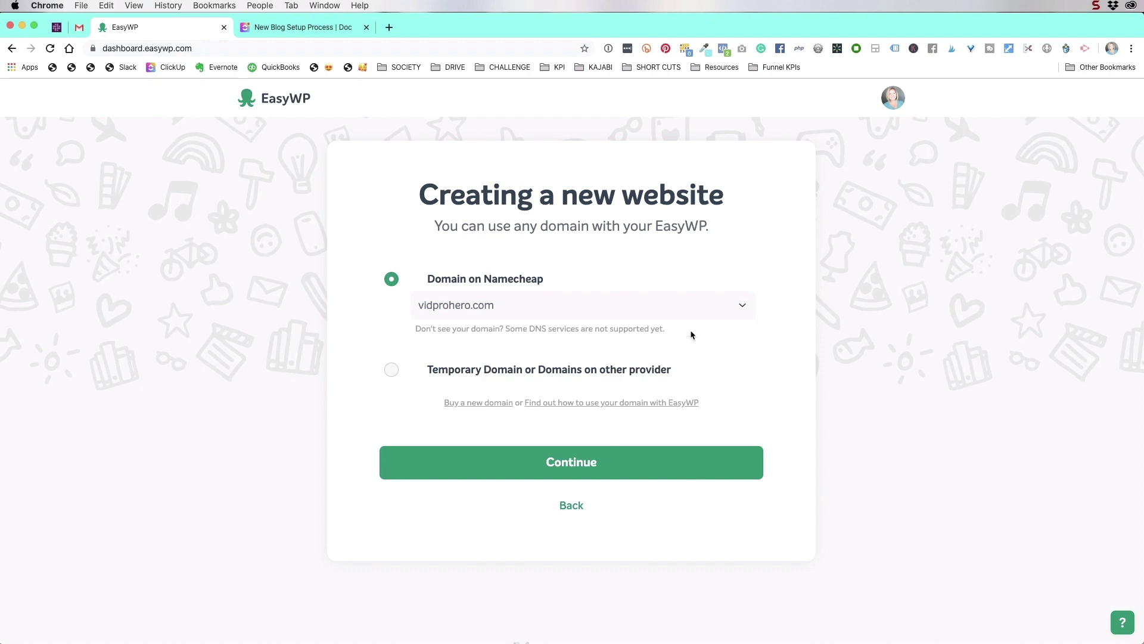
click(576, 467)
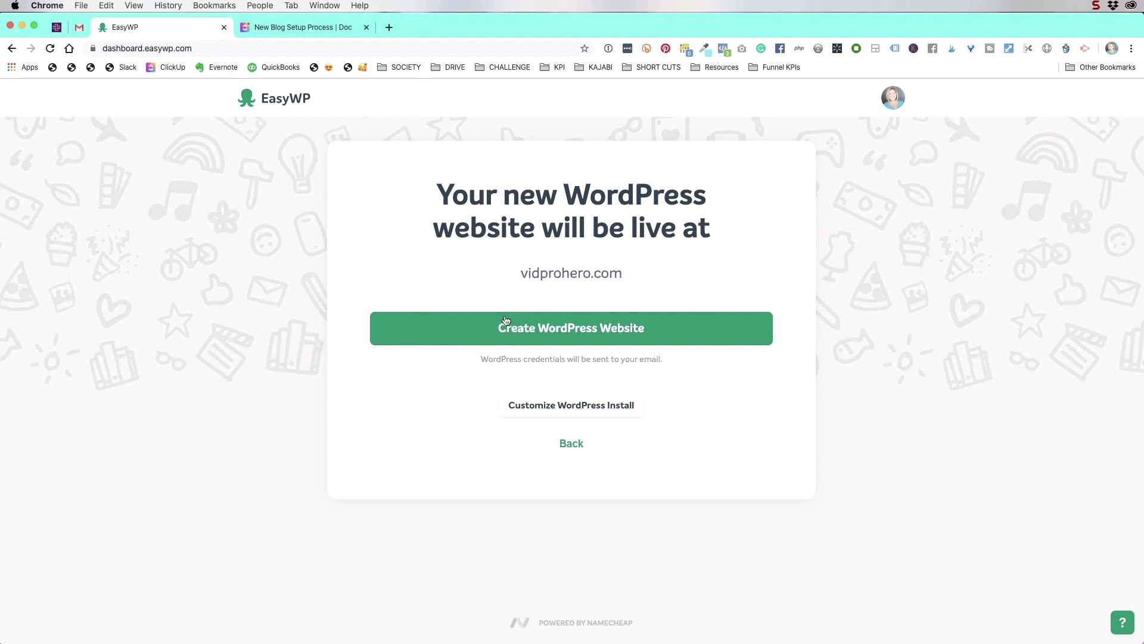
click(632, 332)
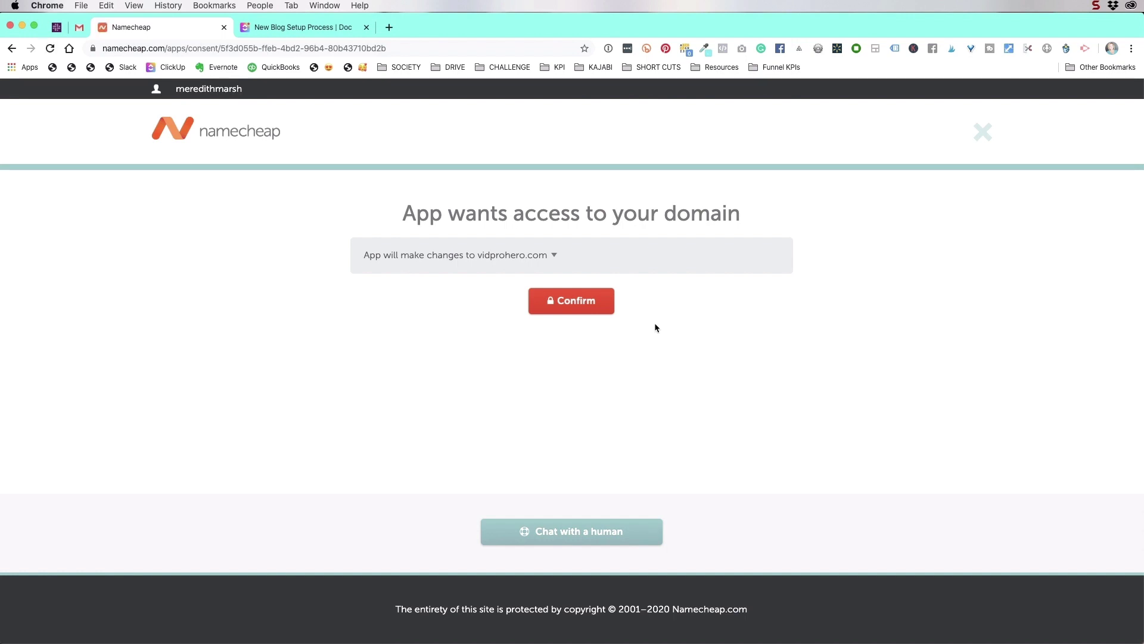
Review the requested changes to vidprohero.com and confirm the app's access
click(578, 258)
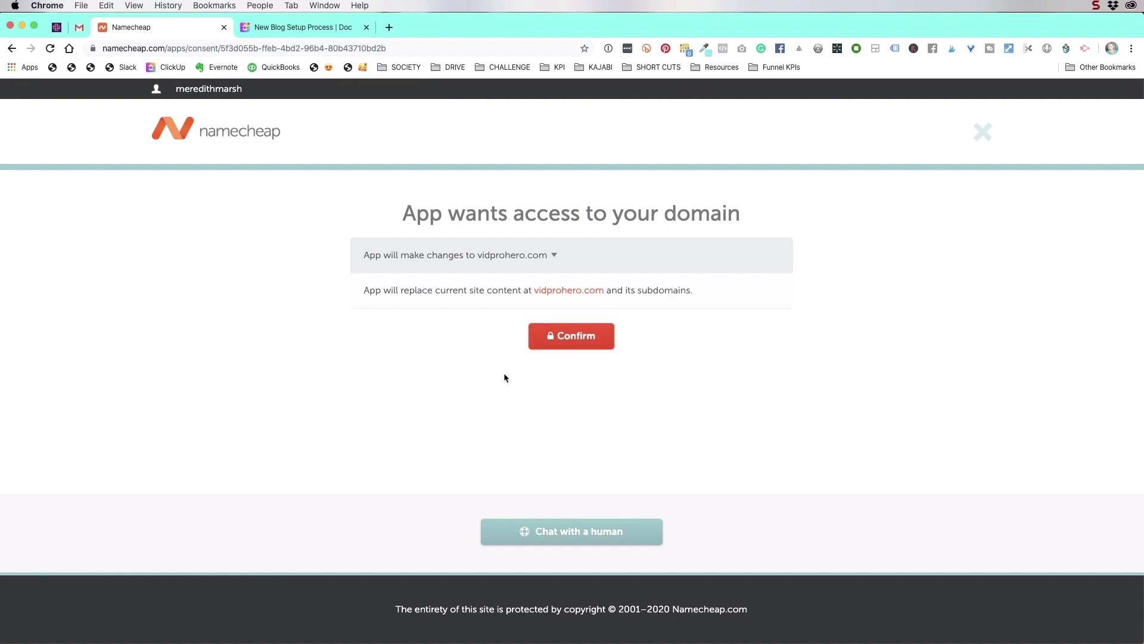
click(579, 339)
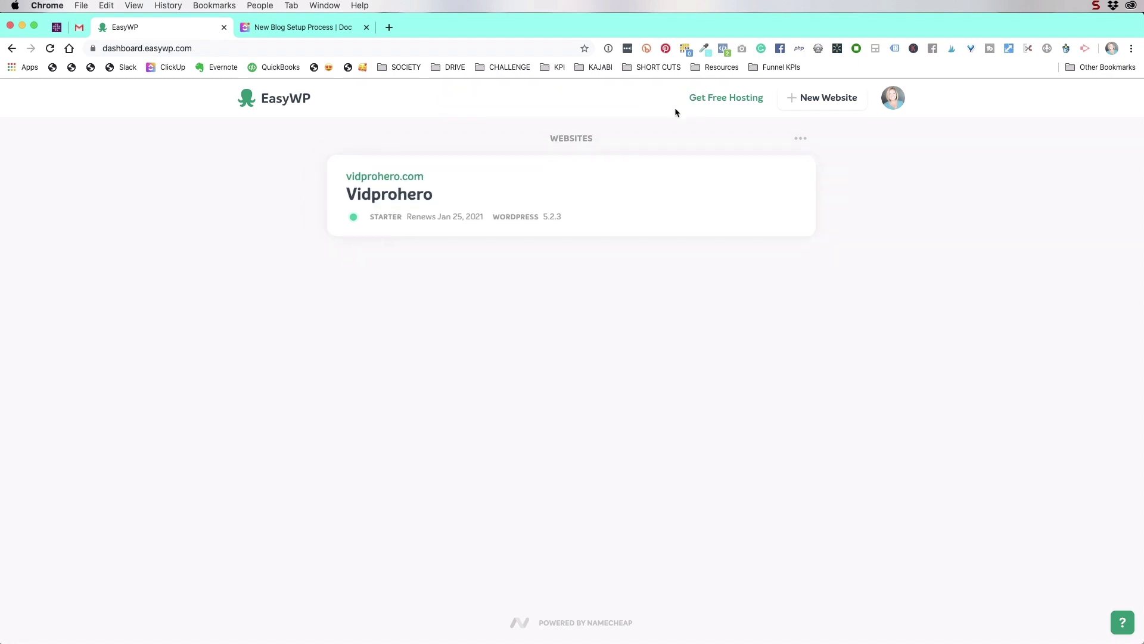
Open the 'Your EasyWP website is now live' email in the Gmail inbox
click(79, 28)
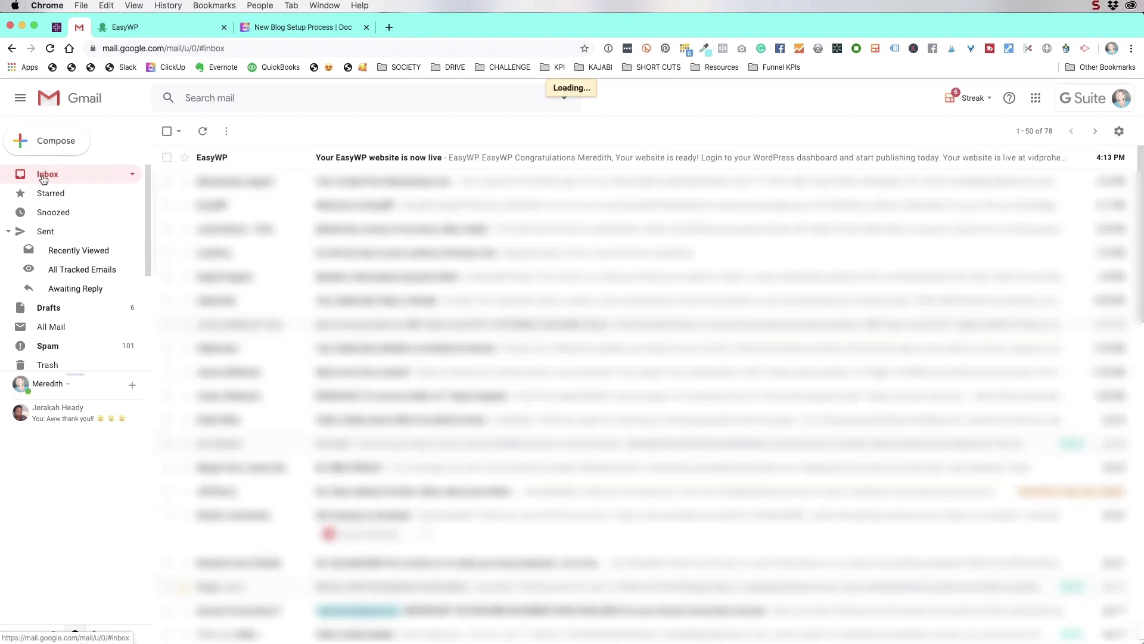
click(215, 161)
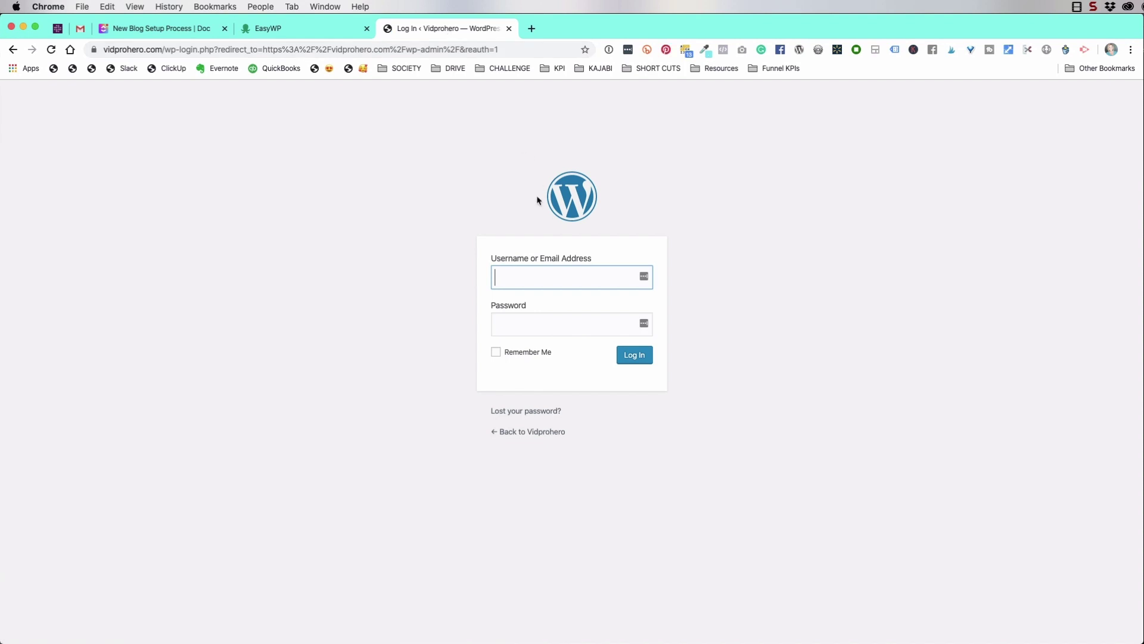
Log in to the vidprohero.com admin with the account username and password, then open the WordPress 5.3.2 update page
click(521, 279)
text(meredithmarsh)
click(529, 324)
key(super+v)
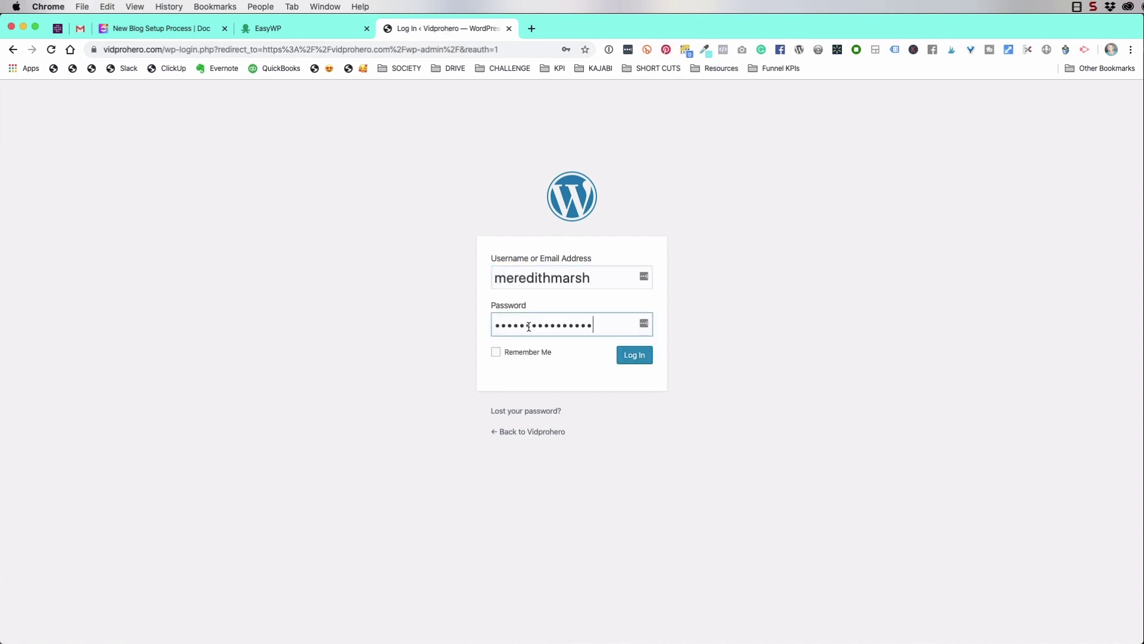
click(634, 355)
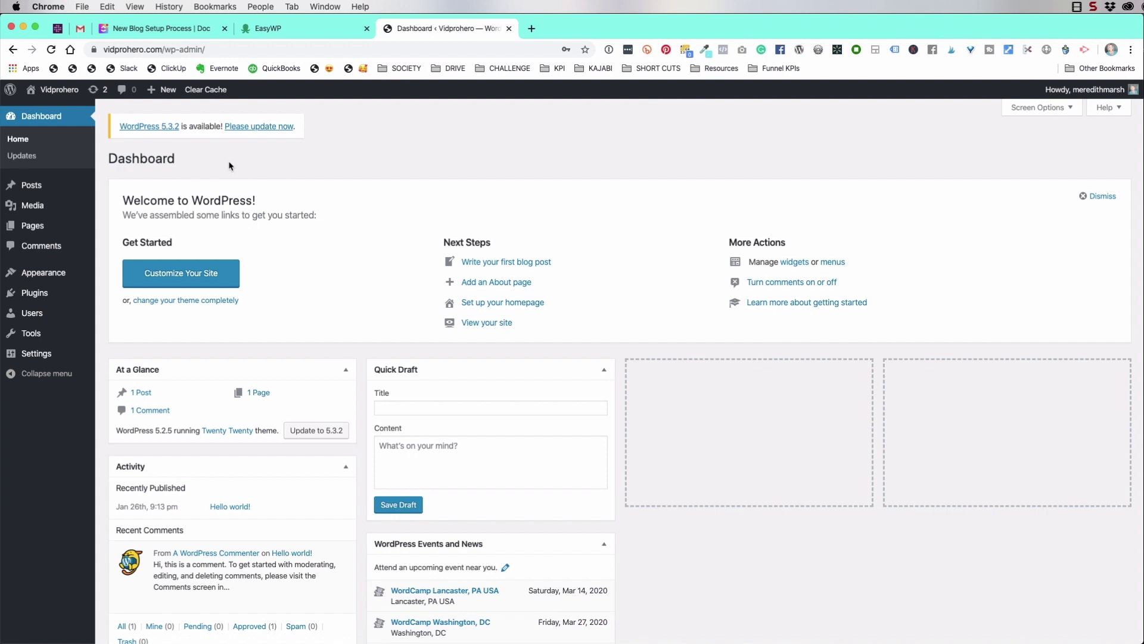
click(258, 126)
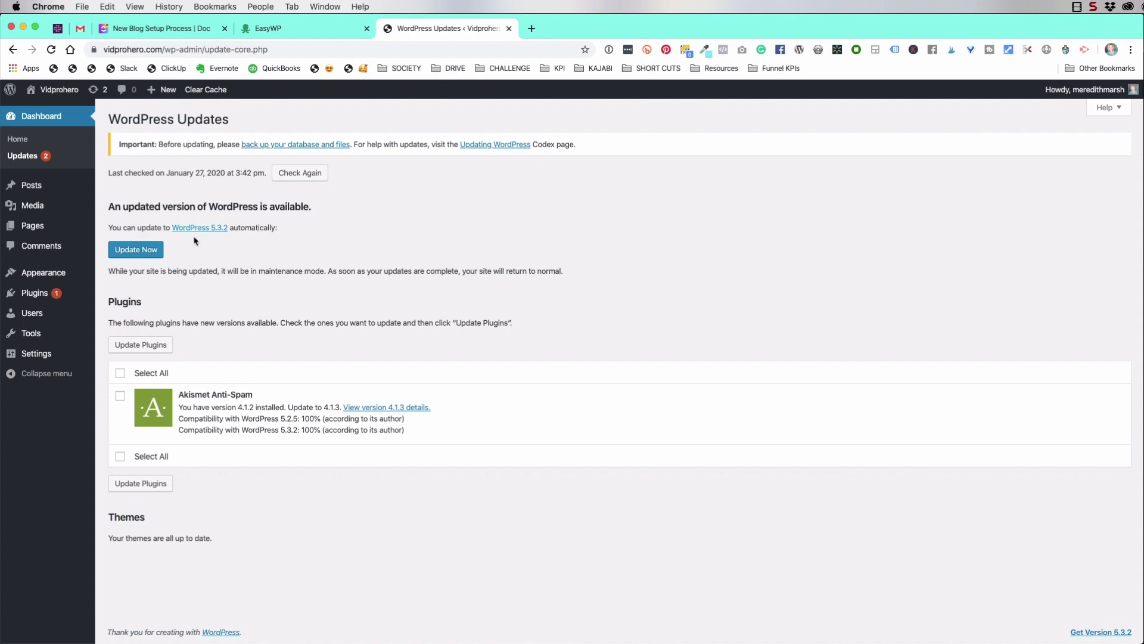
Start the WordPress 5.3.2 update and create an EasyWP backup named 'Fresh Install 1/26/2020'
click(136, 249)
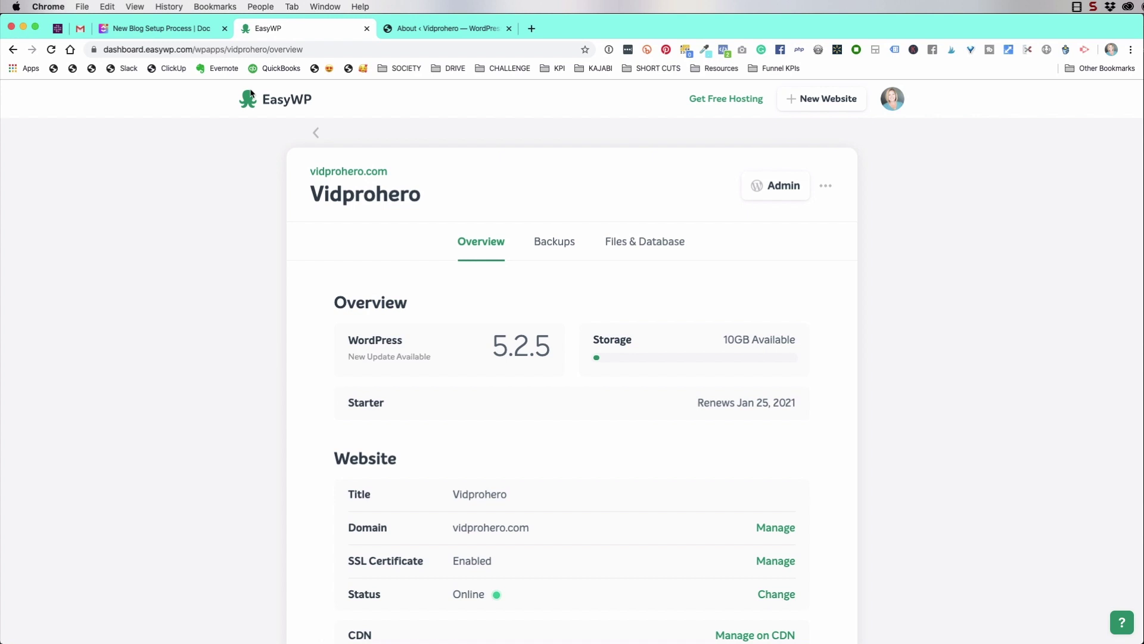
click(559, 243)
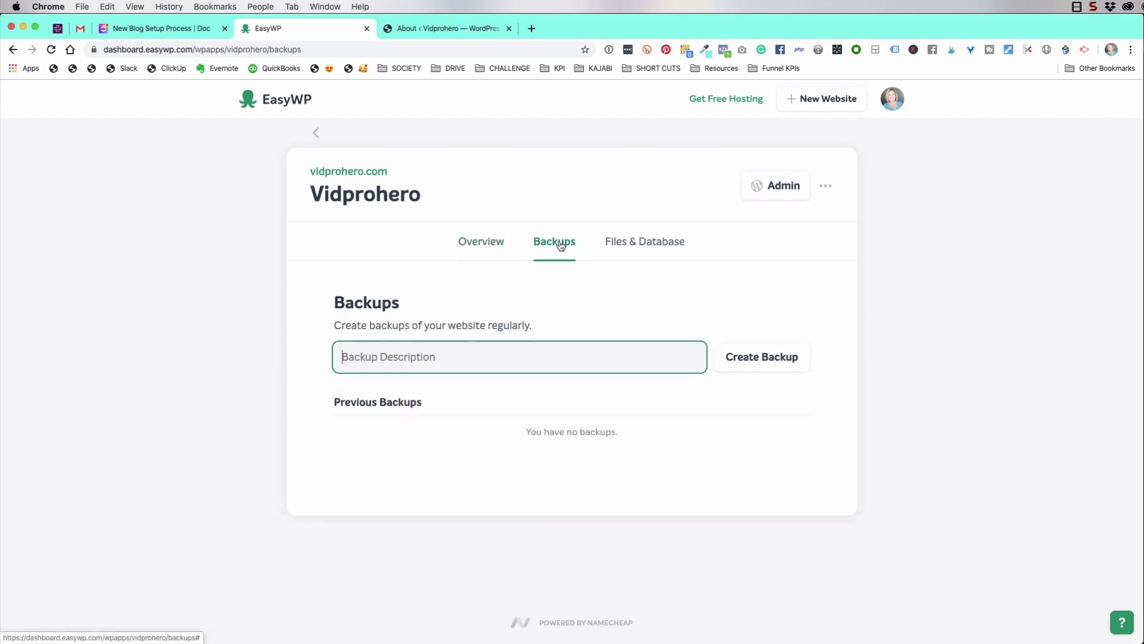
text(Fresh Install)
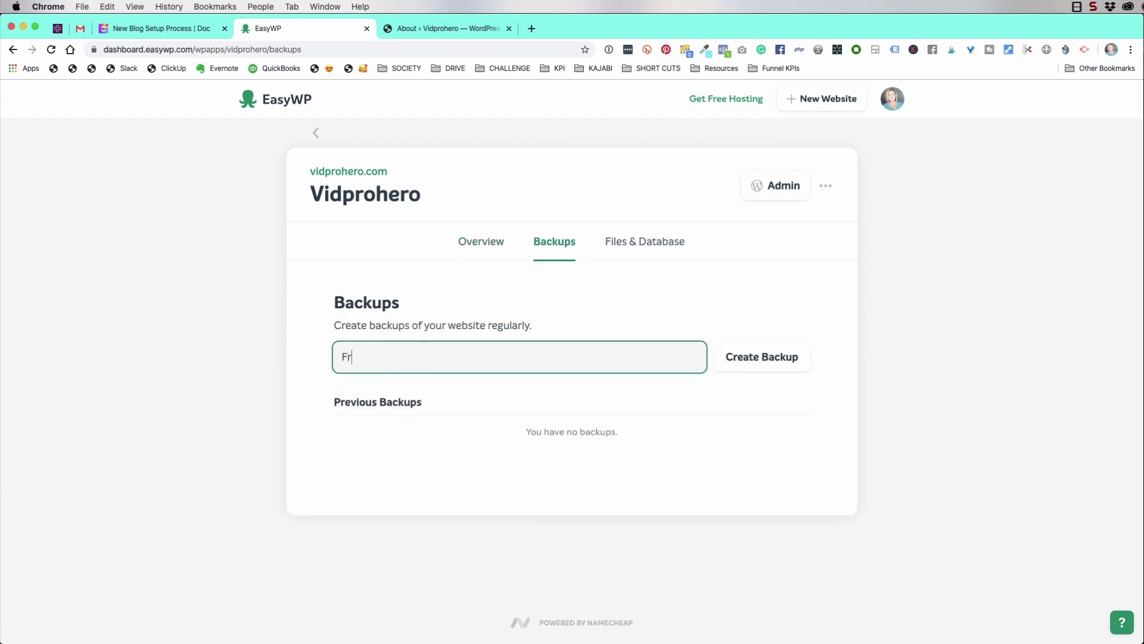
text( 1/26/2020)
click(745, 360)
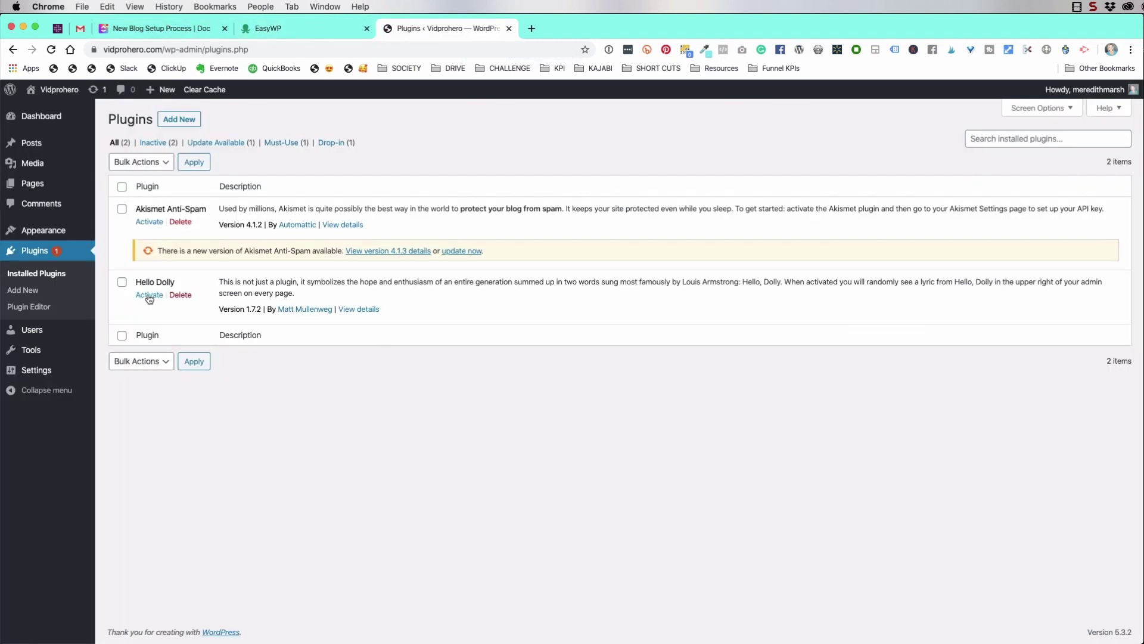
Delete Hello Dolly, then update and activate Akismet and begin entering its API key manually
click(181, 296)
click(676, 119)
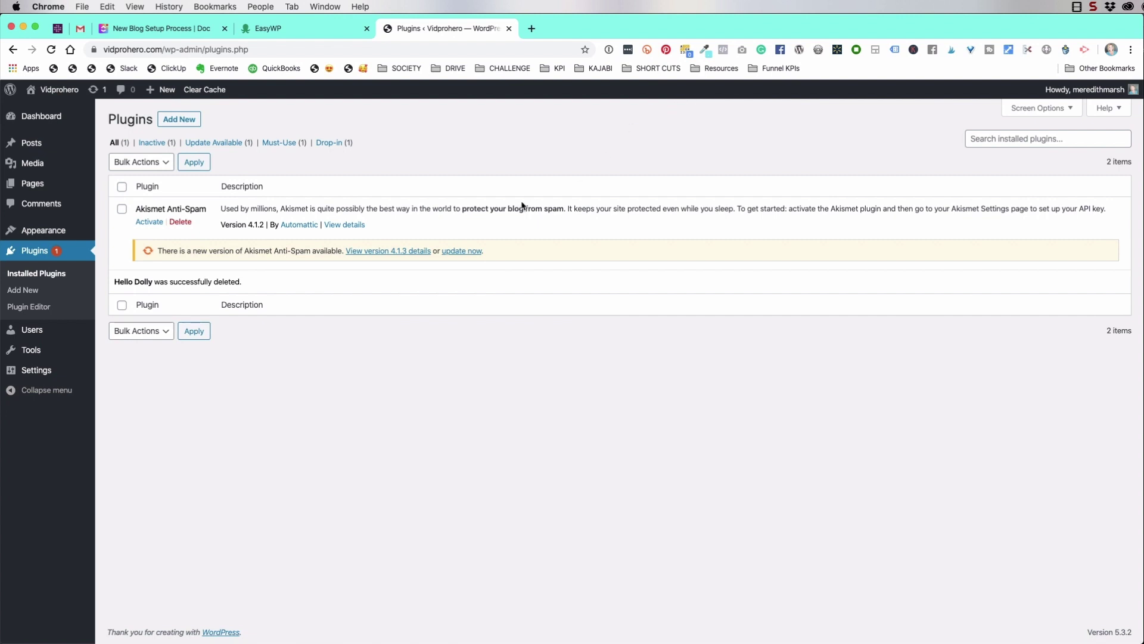
click(460, 251)
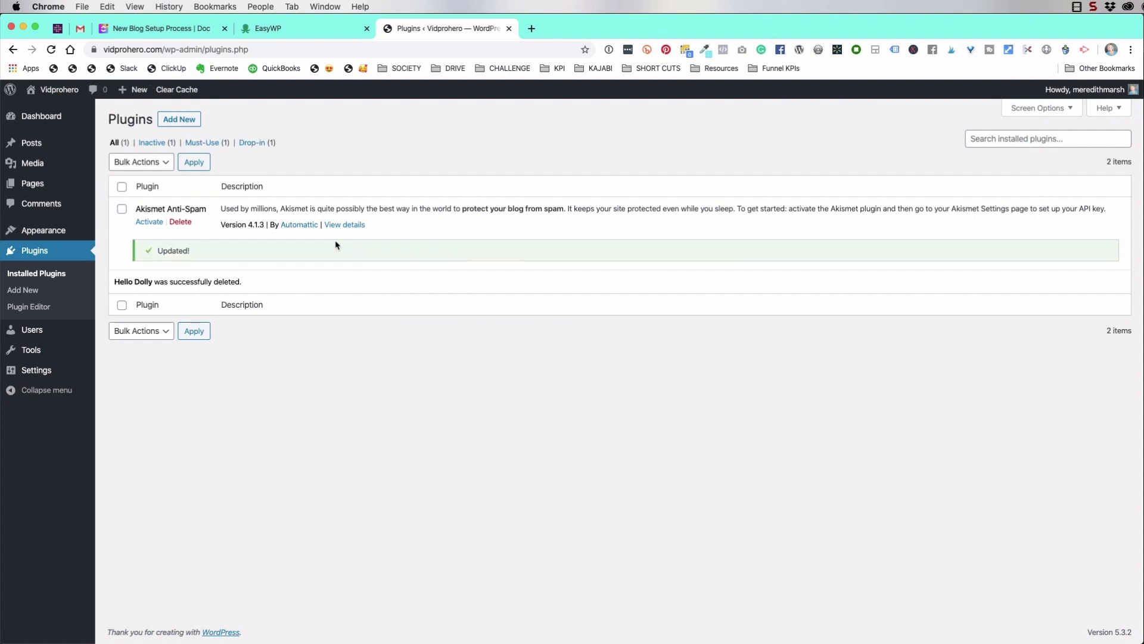
click(150, 222)
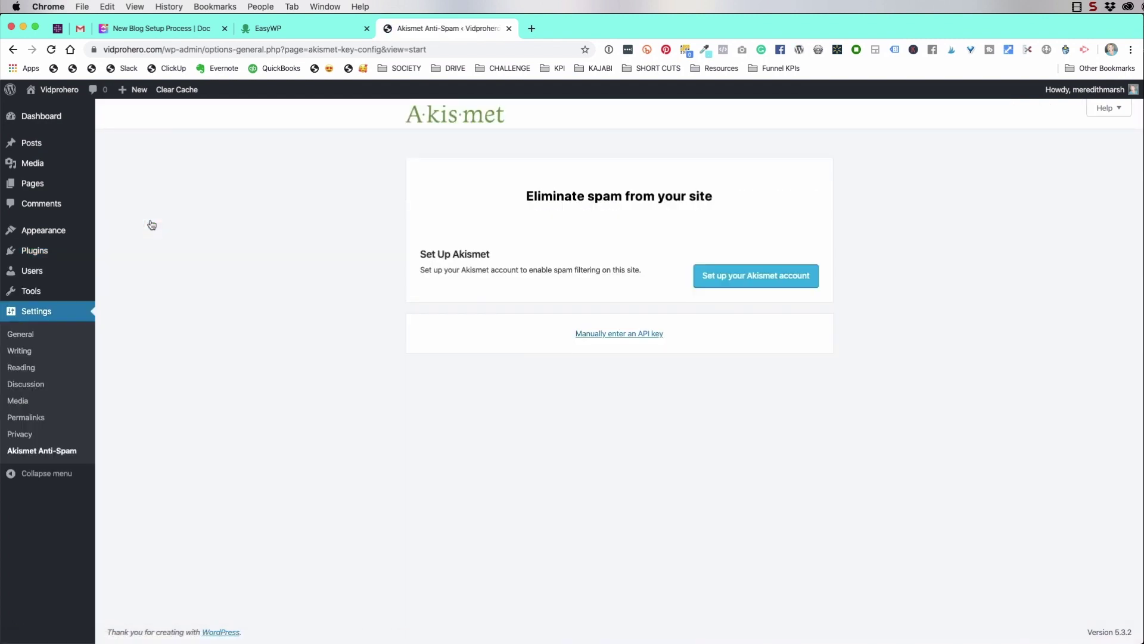
click(614, 335)
click(503, 338)
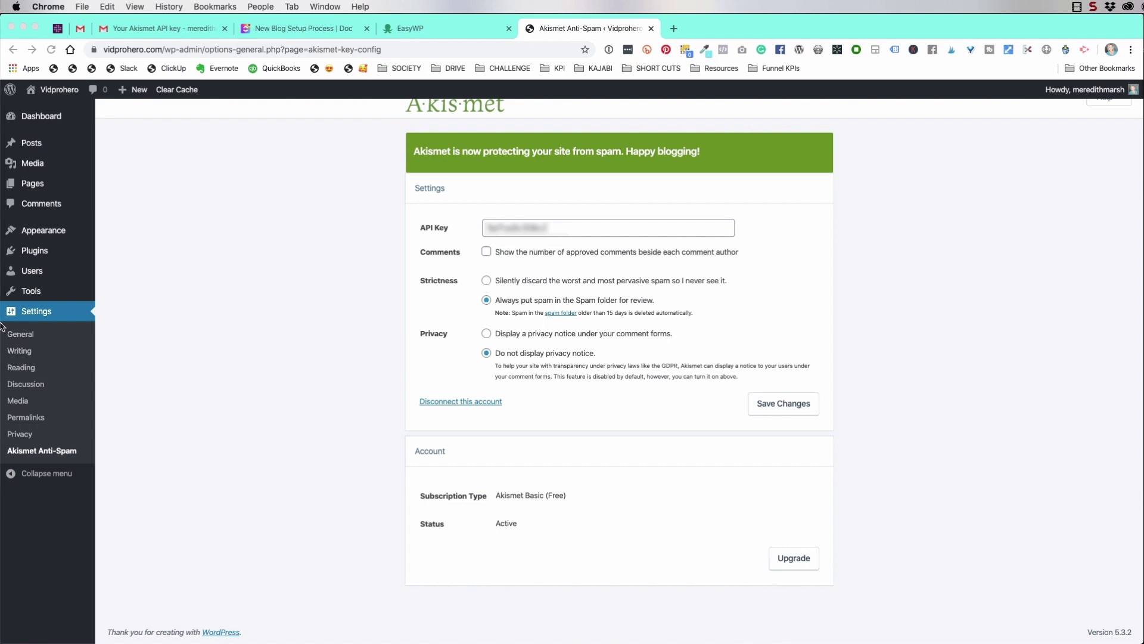
Search for 'pretty link', then install and activate the Shortlinks by Pretty Links plugin
mouse_move(34, 253)
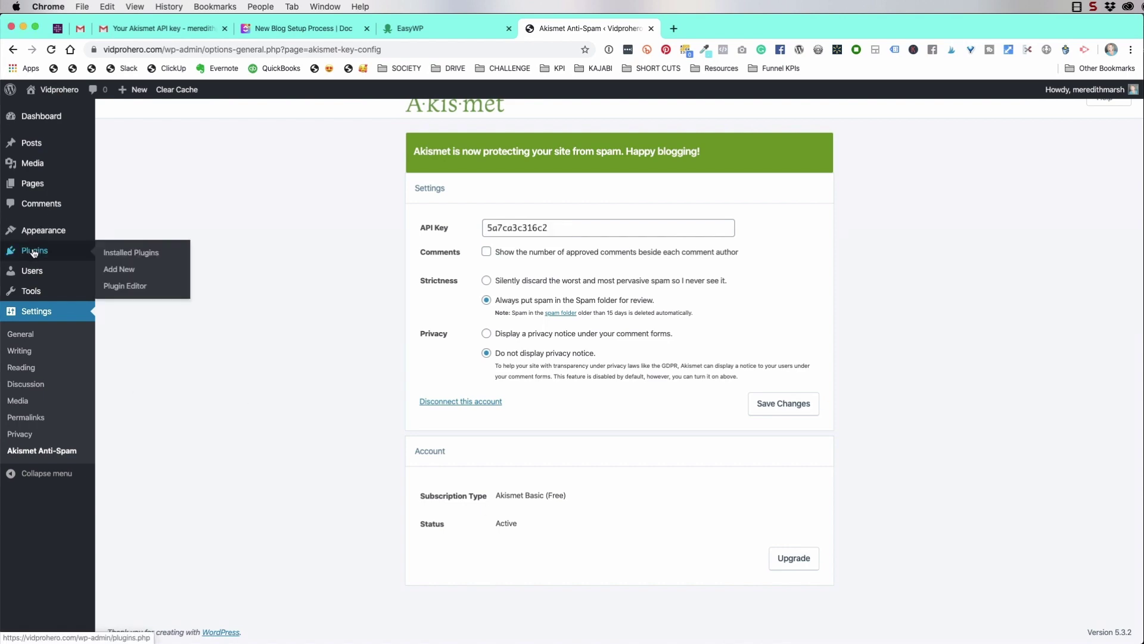
click(119, 268)
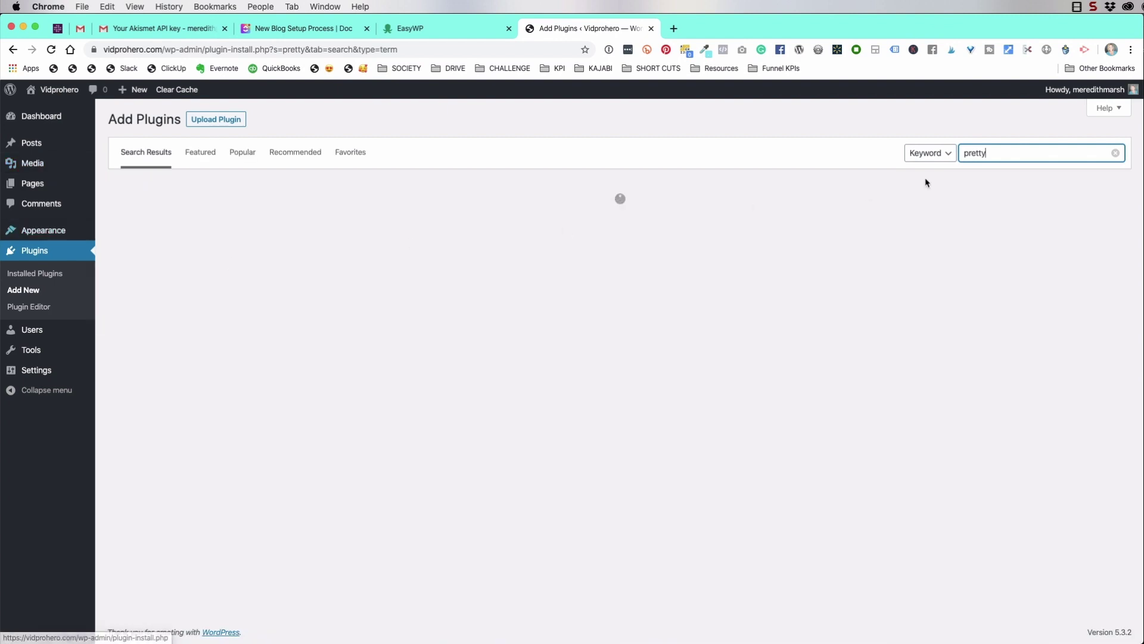
text(link)
key(Left)
key(Left)
key(Left)
key(Left)
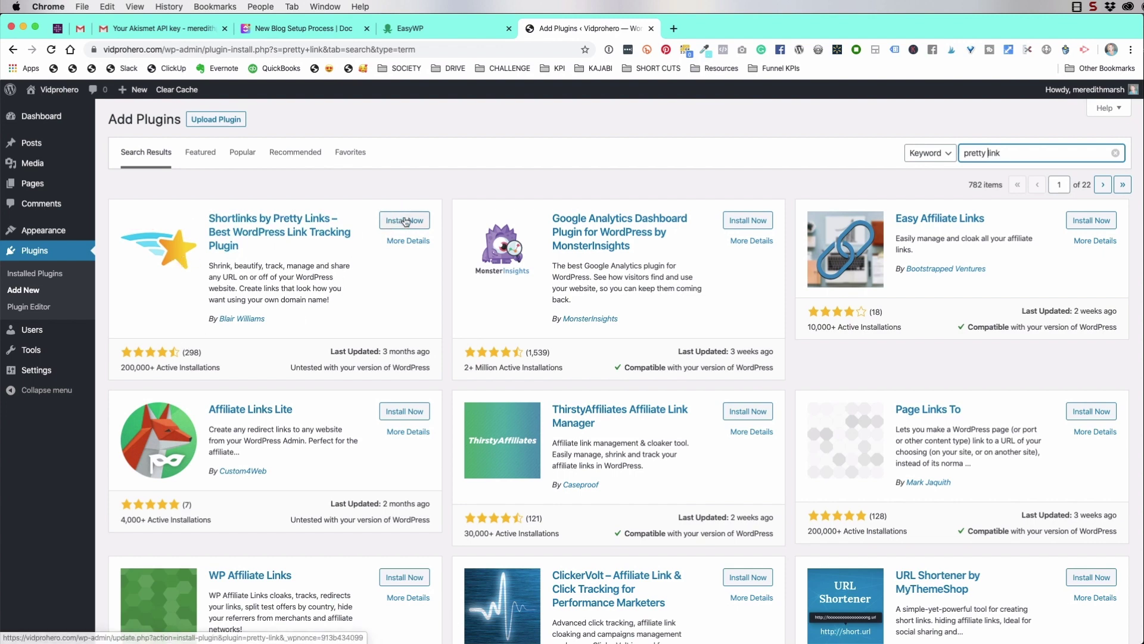
click(405, 220)
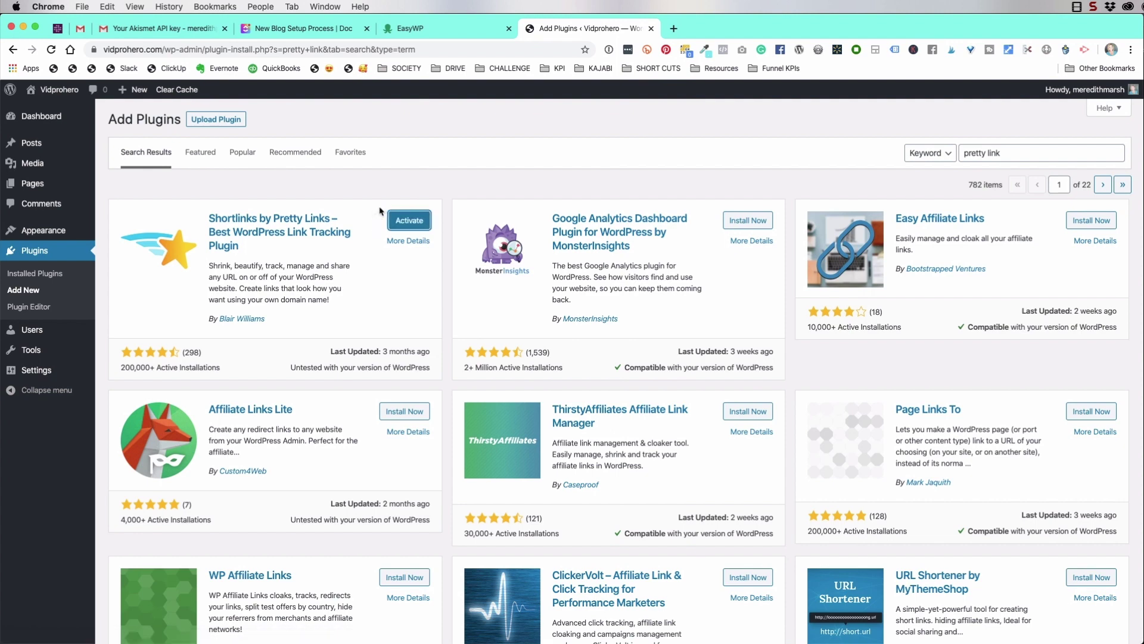
click(408, 222)
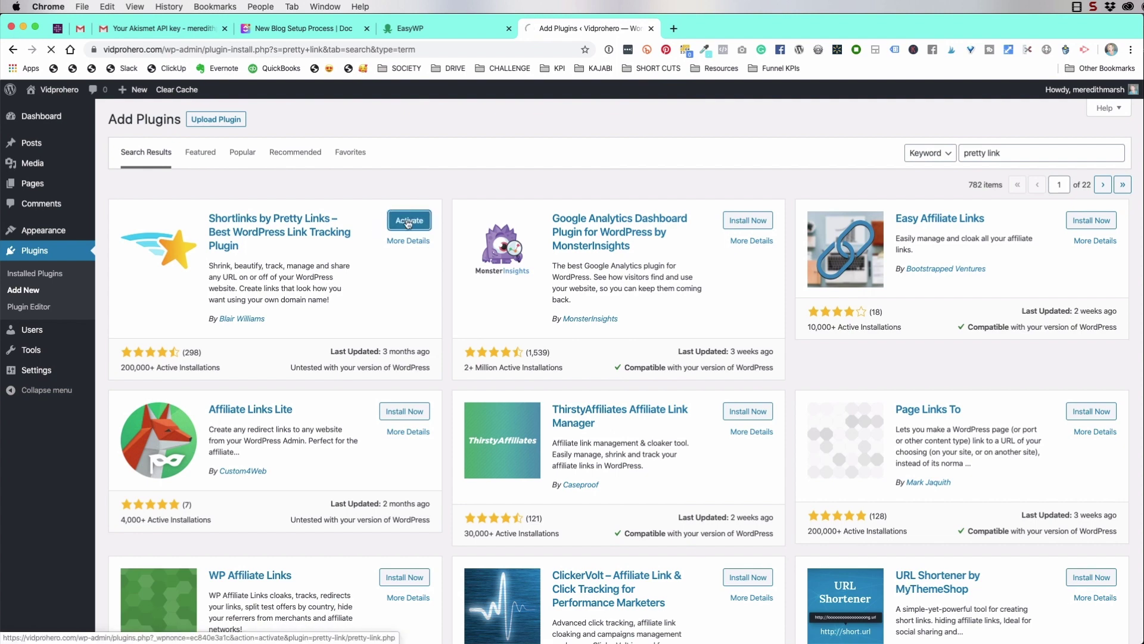
scroll(321, 453, down, 20)
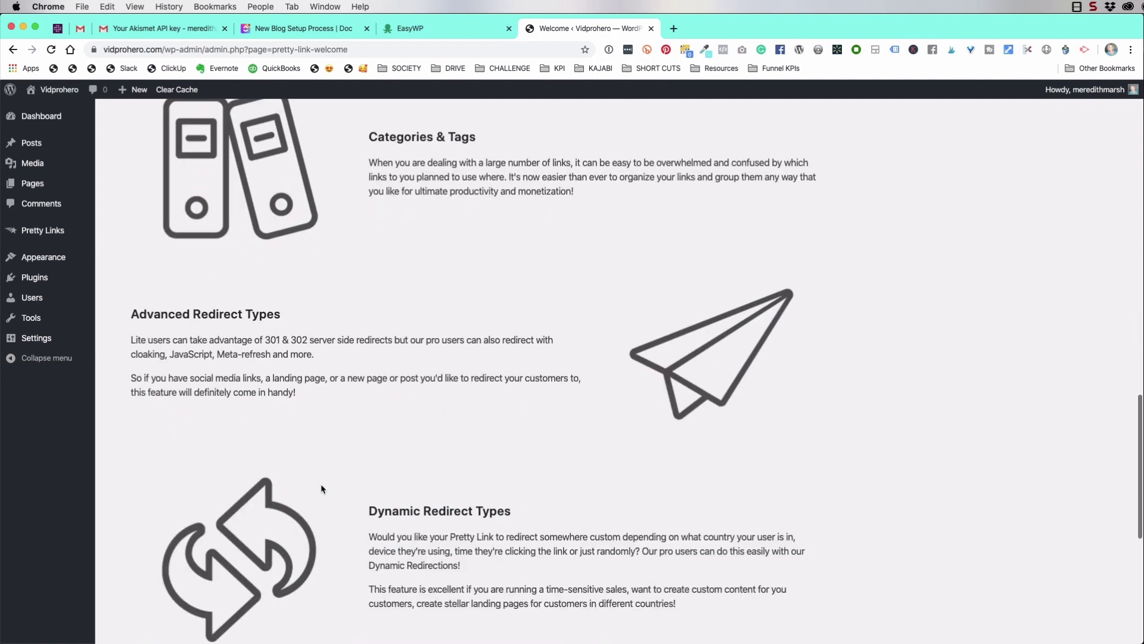
scroll(321, 488, down, 5)
scroll(319, 559, up, 15)
Search for 'yoast', then install and activate the Yoast SEO plugin
key(super+bracketleft)
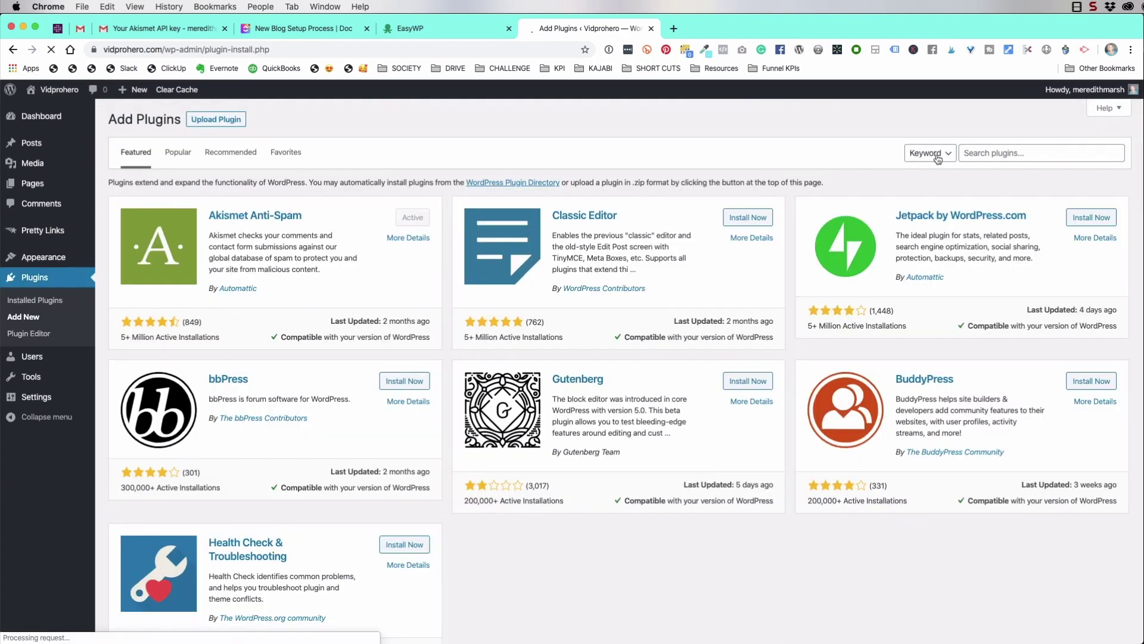
click(983, 154)
text(yoast)
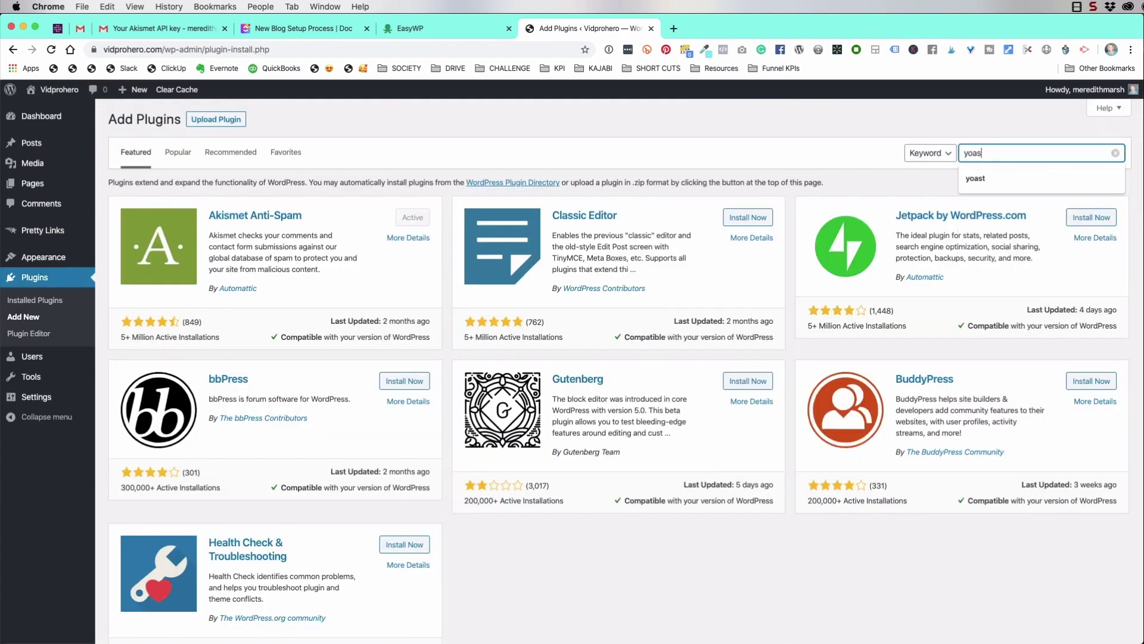
click(400, 224)
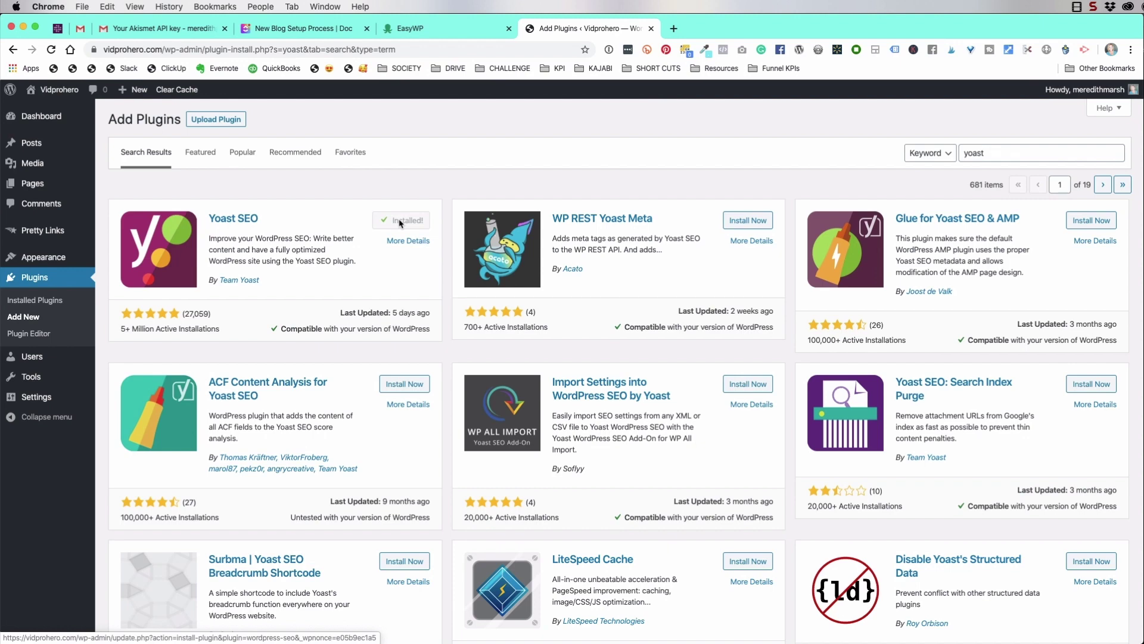
click(401, 222)
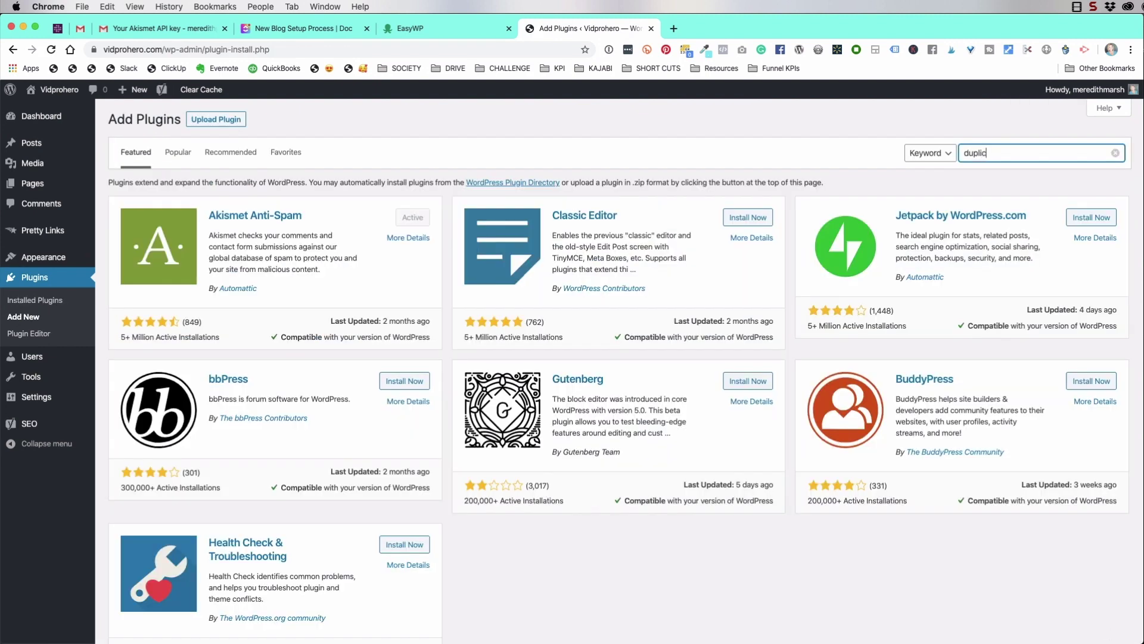
Search for 'duplicate post' and install the Duplicate Post plugin
text(cate page)
key(BackSpace)
key(BackSpace)
key(BackSpace)
text(os)
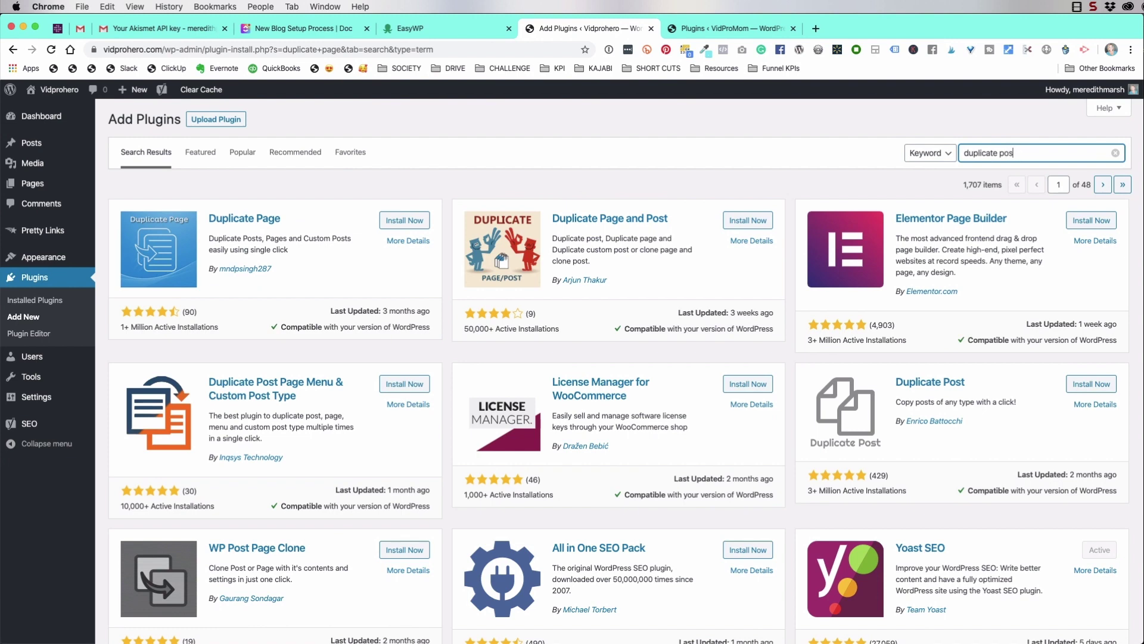
text(t)
click(407, 222)
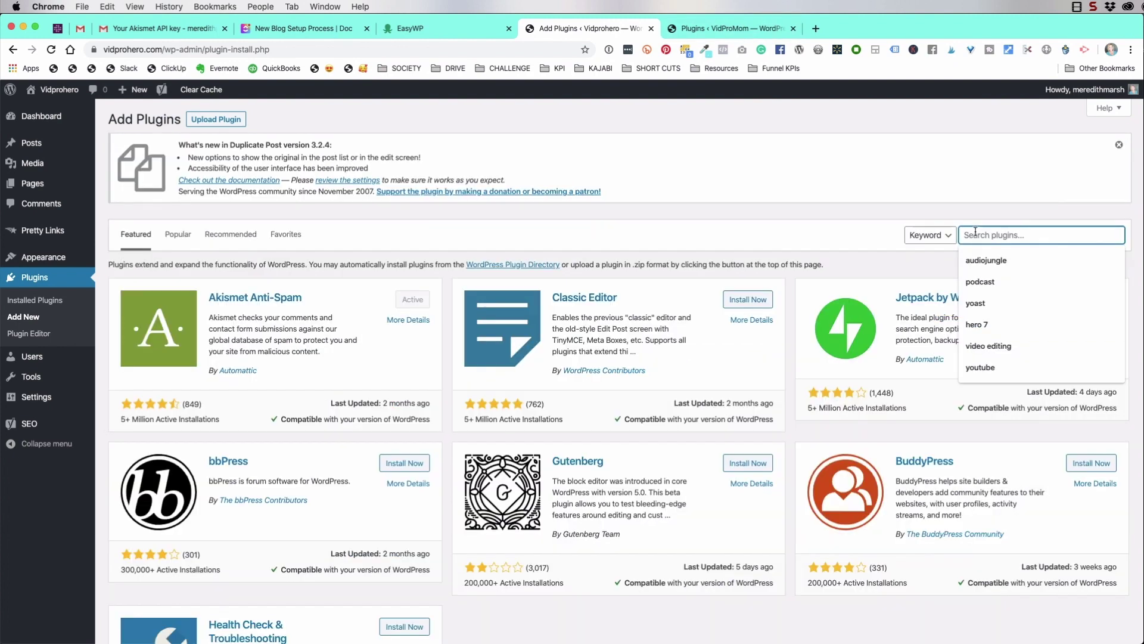
Install and activate Create by Mediavine, then go to Pretty Links
text(create by )
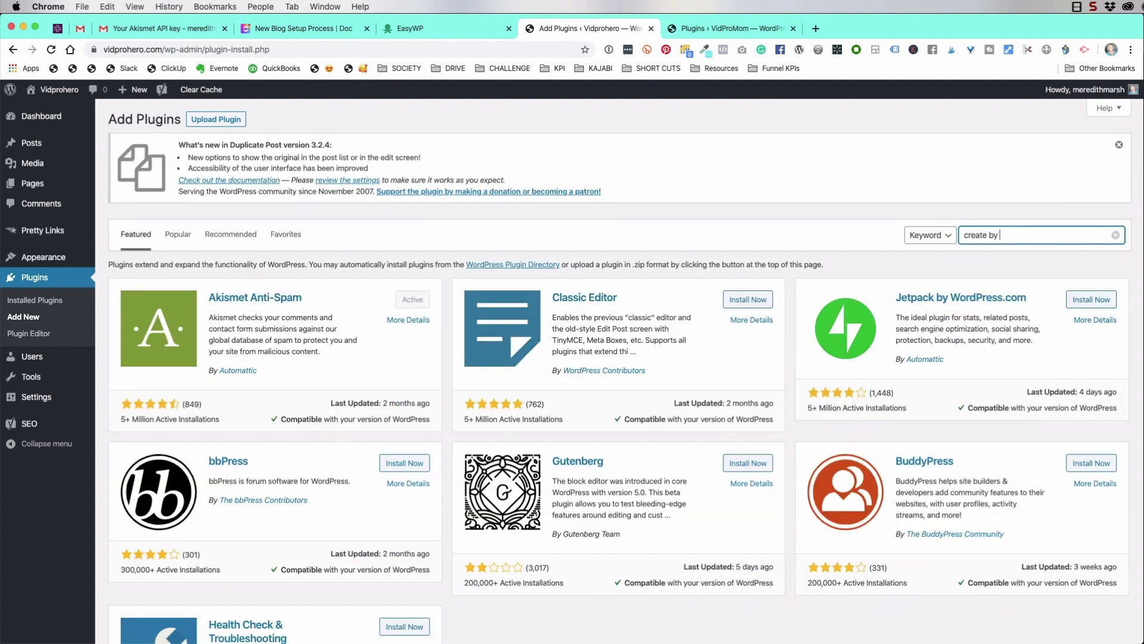
text(mediavine)
click(398, 301)
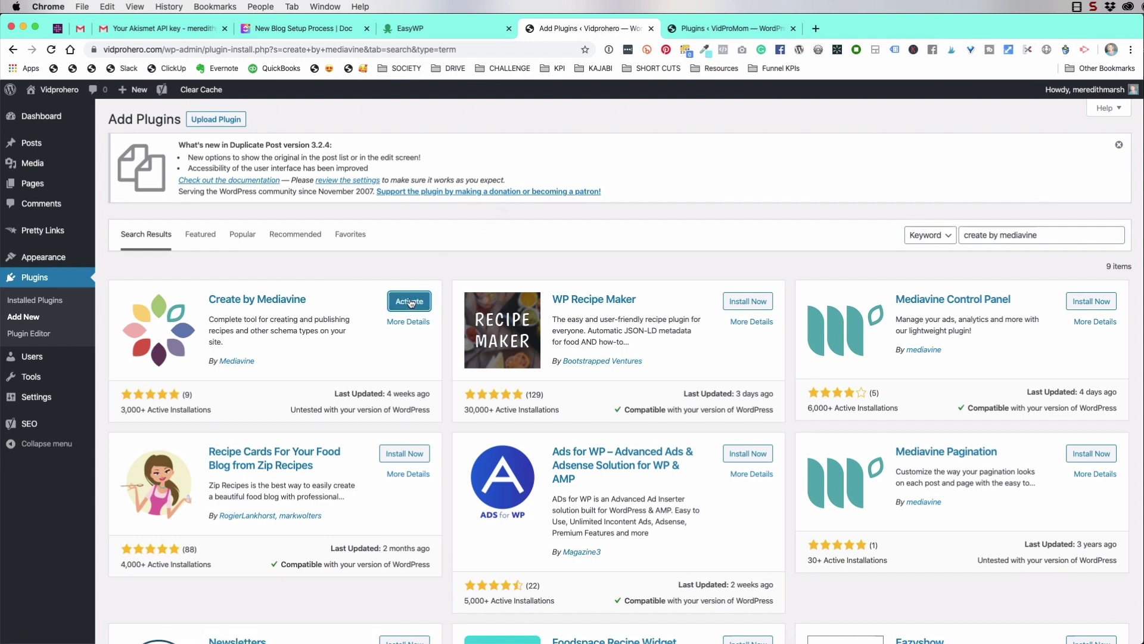
click(410, 301)
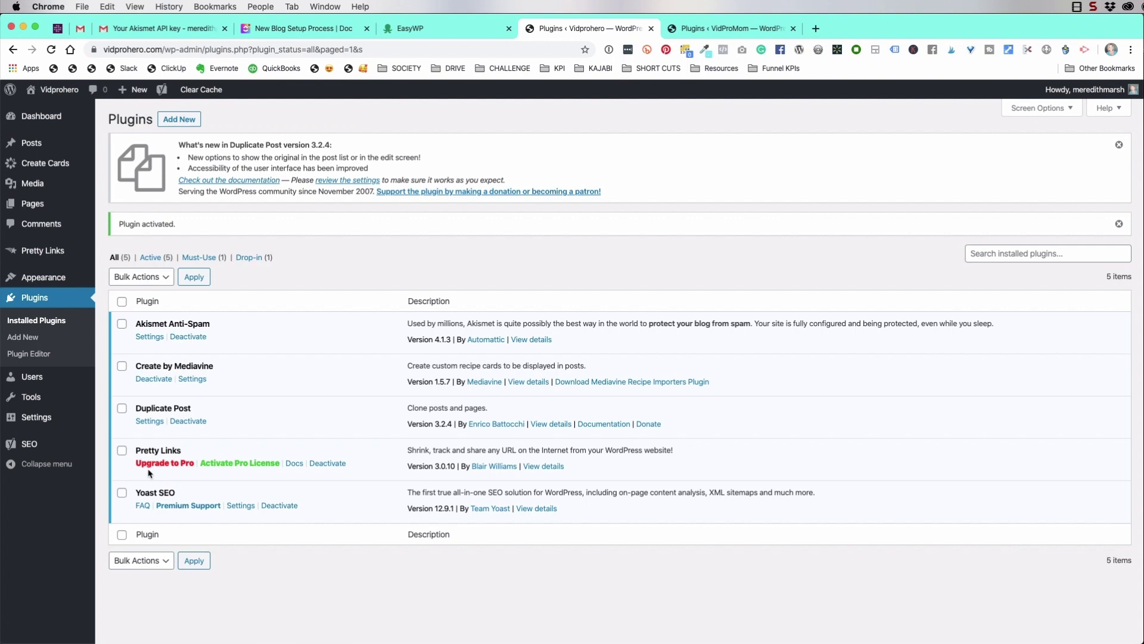
click(742, 33)
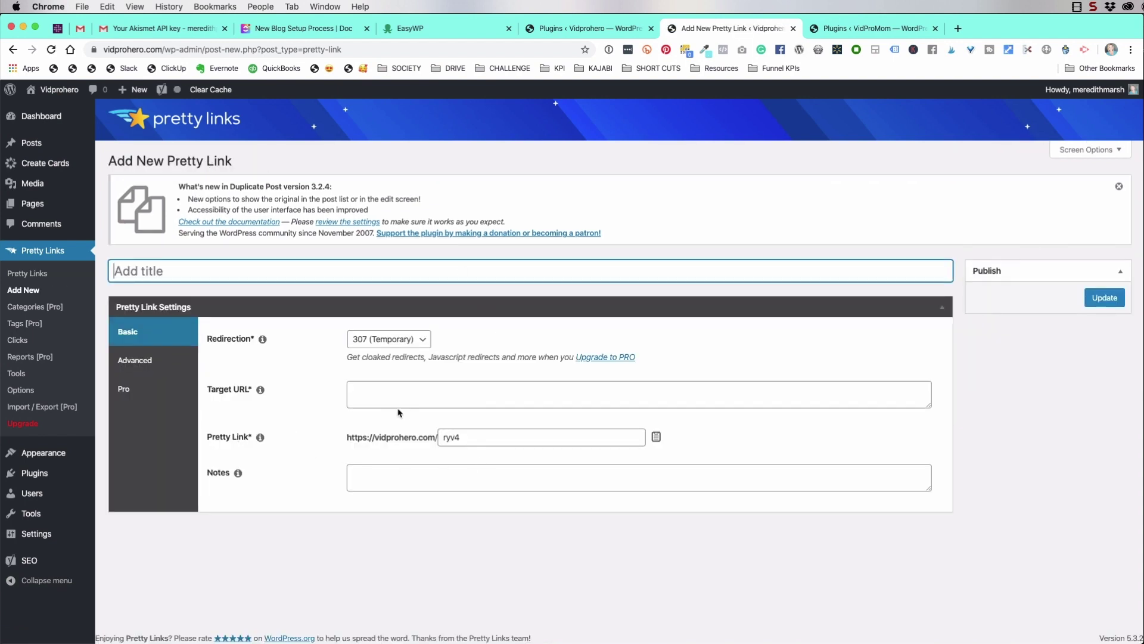
text(YouTube)
click(411, 394)
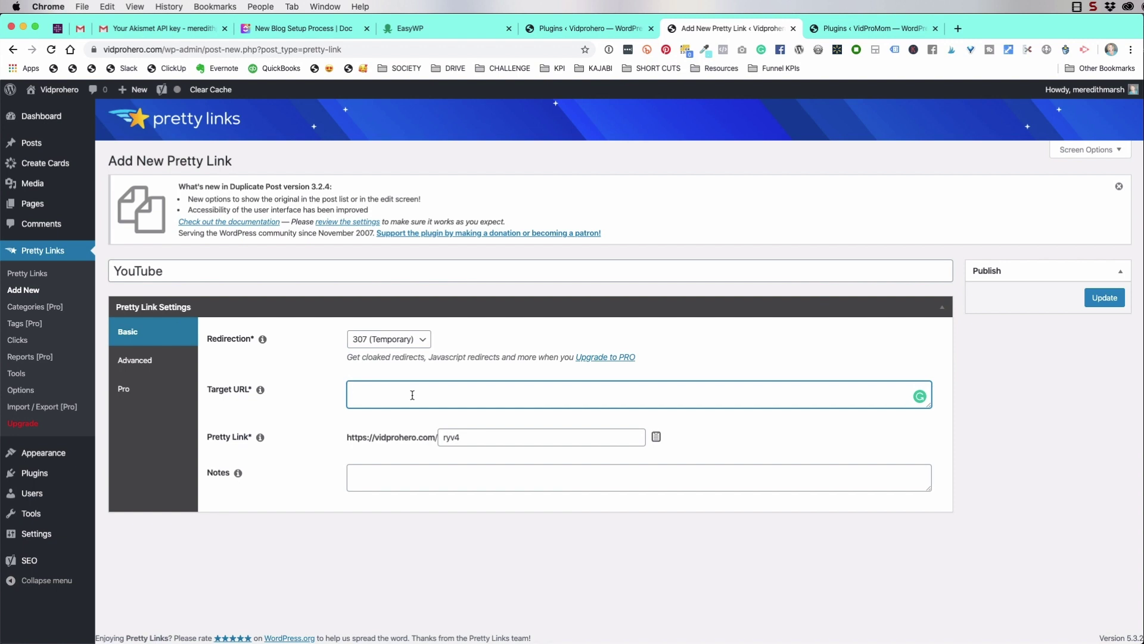
text(http://youtube.com/vidpromom)
double_click(471, 437)
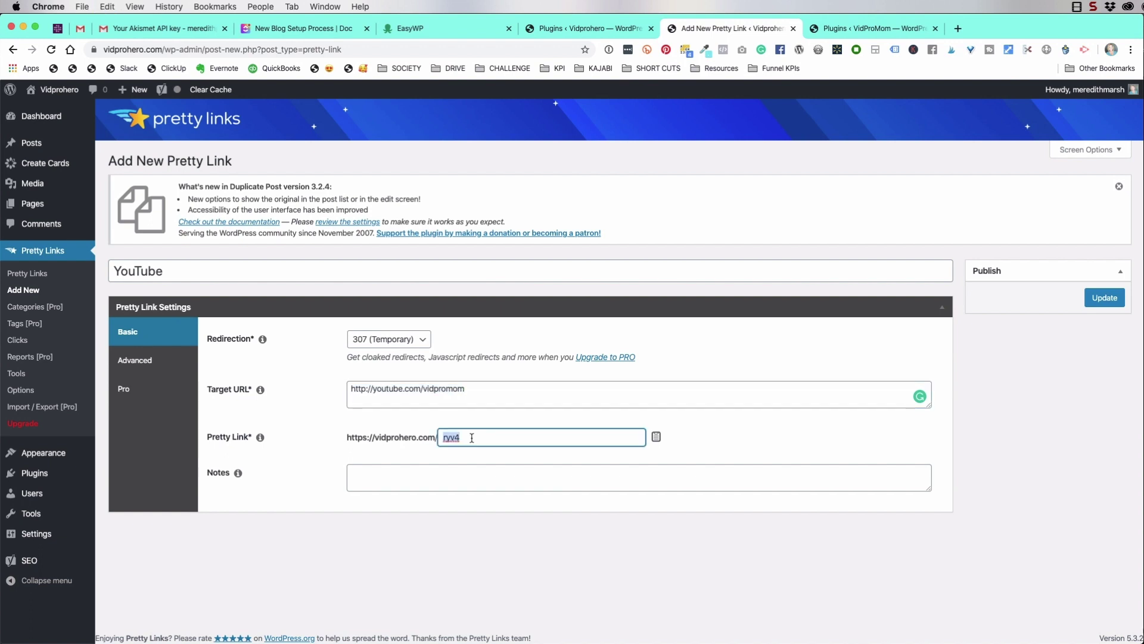
text(youtube)
click(466, 472)
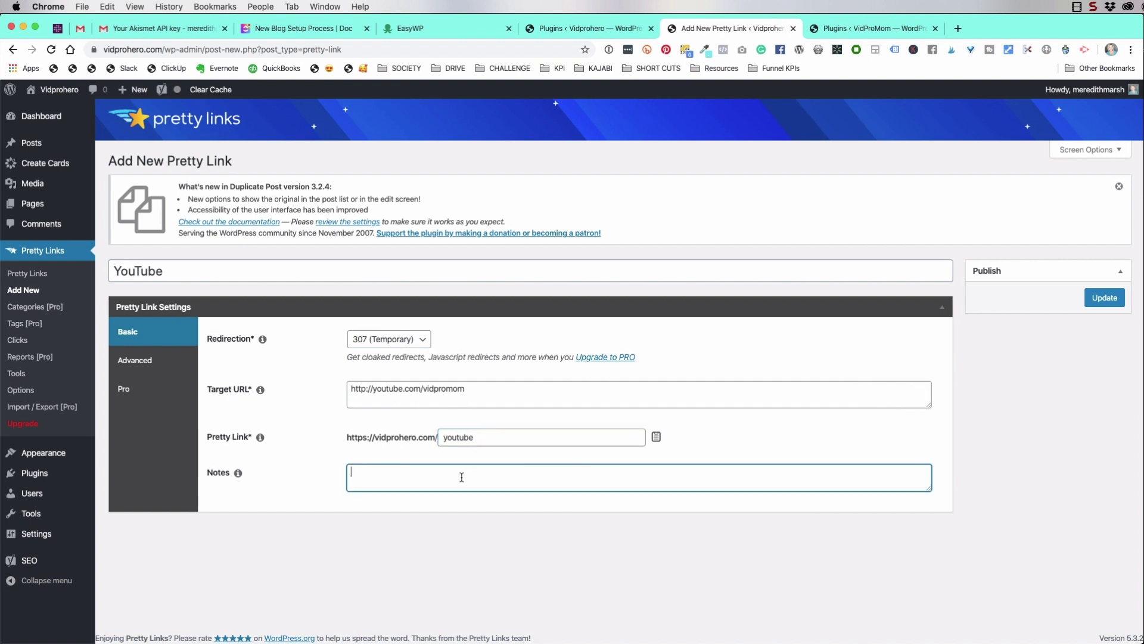
Keep the 307 temporary redirect, double-check URL and slug, and save the pretty link
click(421, 342)
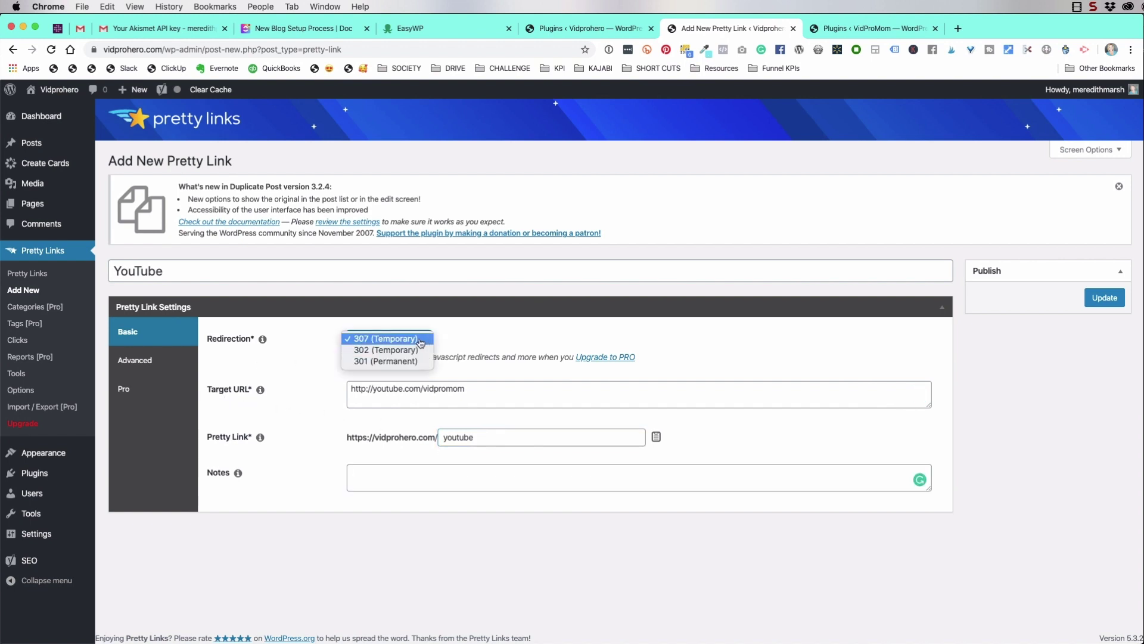
click(420, 339)
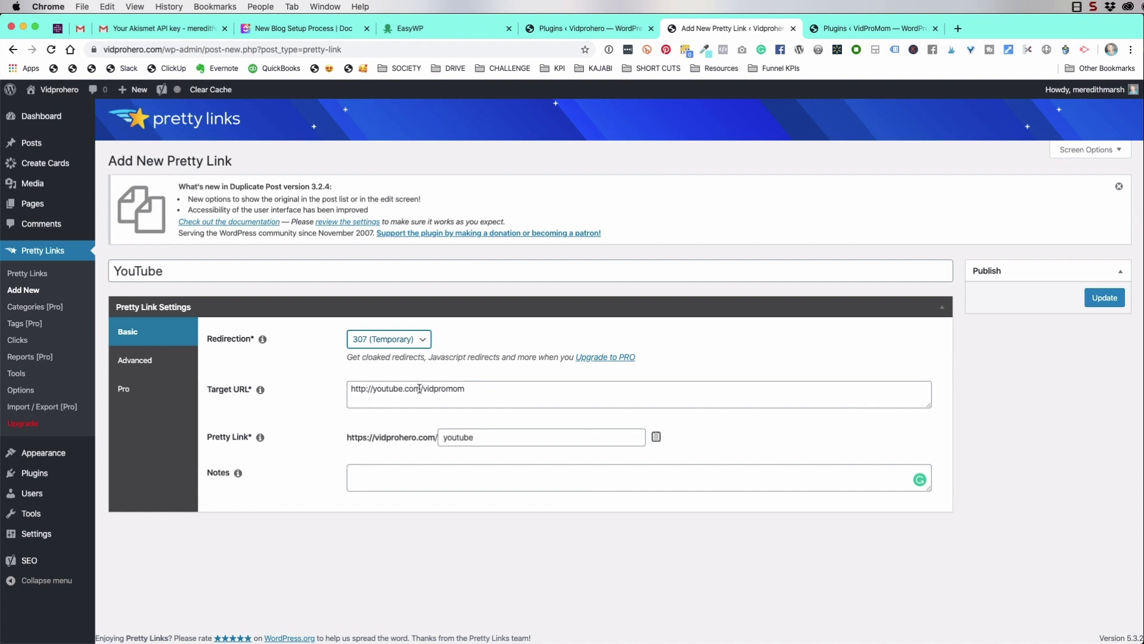
drag(352, 389, 474, 391)
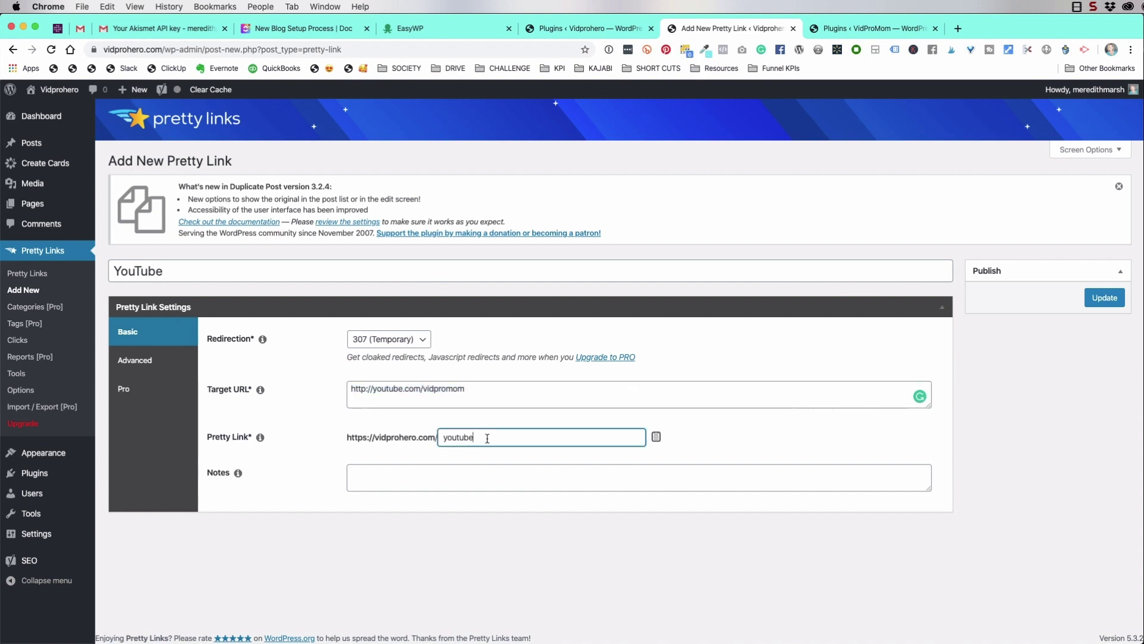
drag(487, 438, 438, 437)
click(1105, 299)
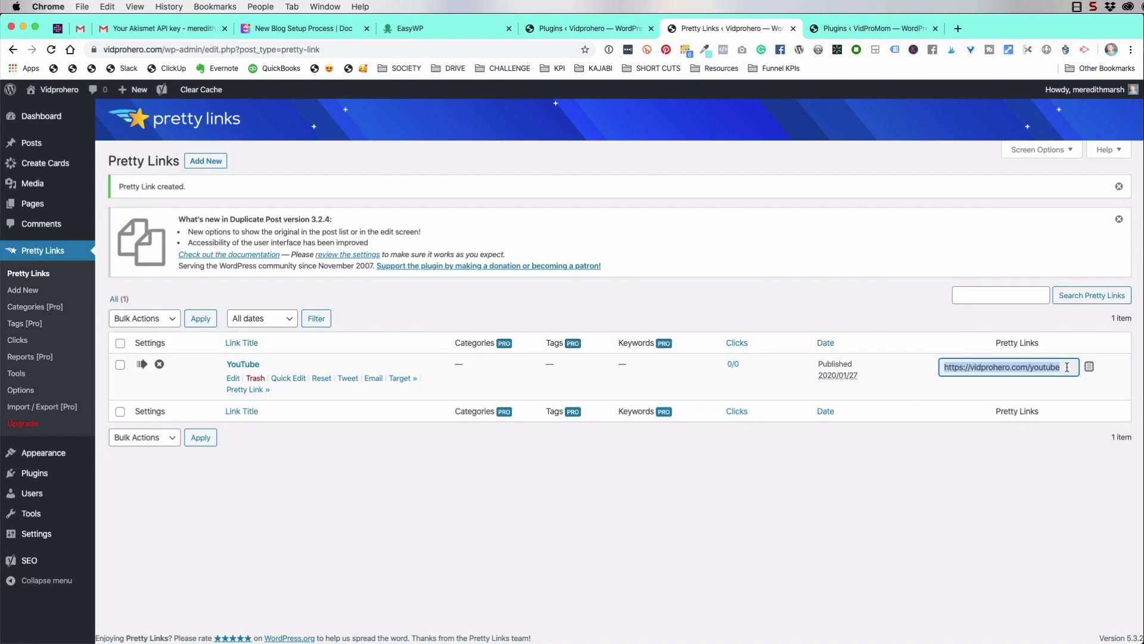
Check the setup checklist, close the Pretty Links tab, and go to Settings > General
key(super+4)
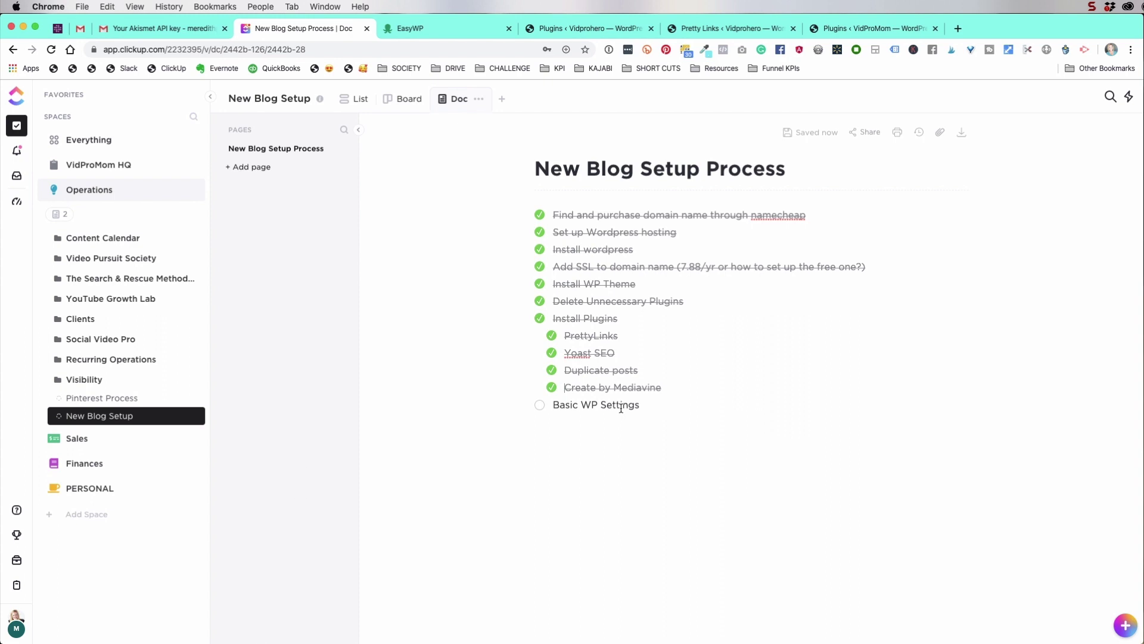
click(587, 28)
click(794, 28)
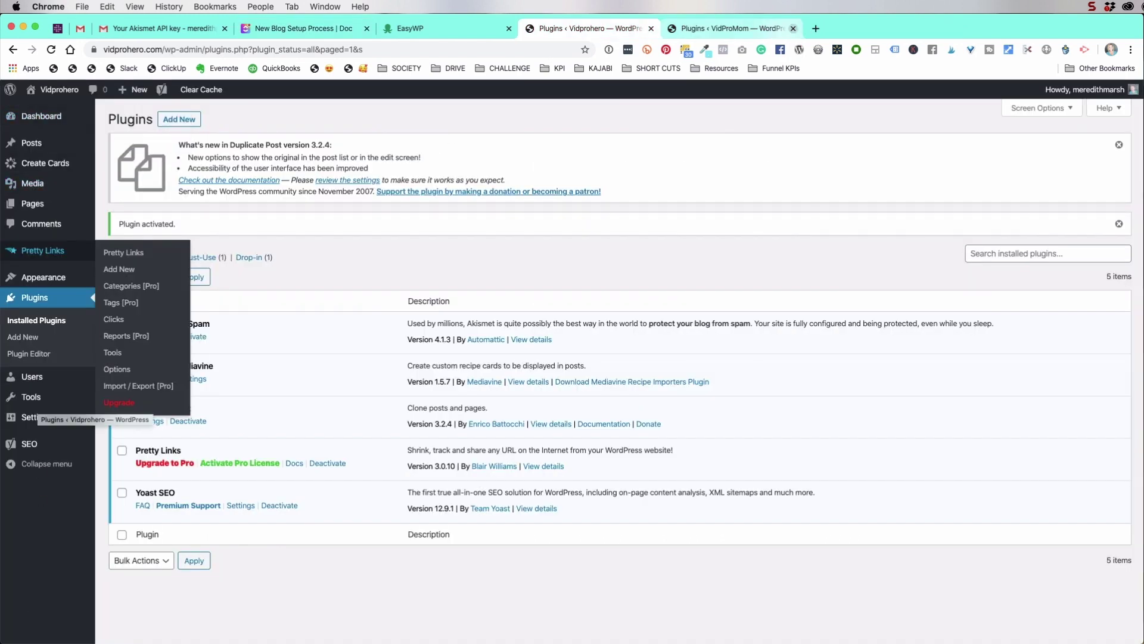
mouse_move(34, 419)
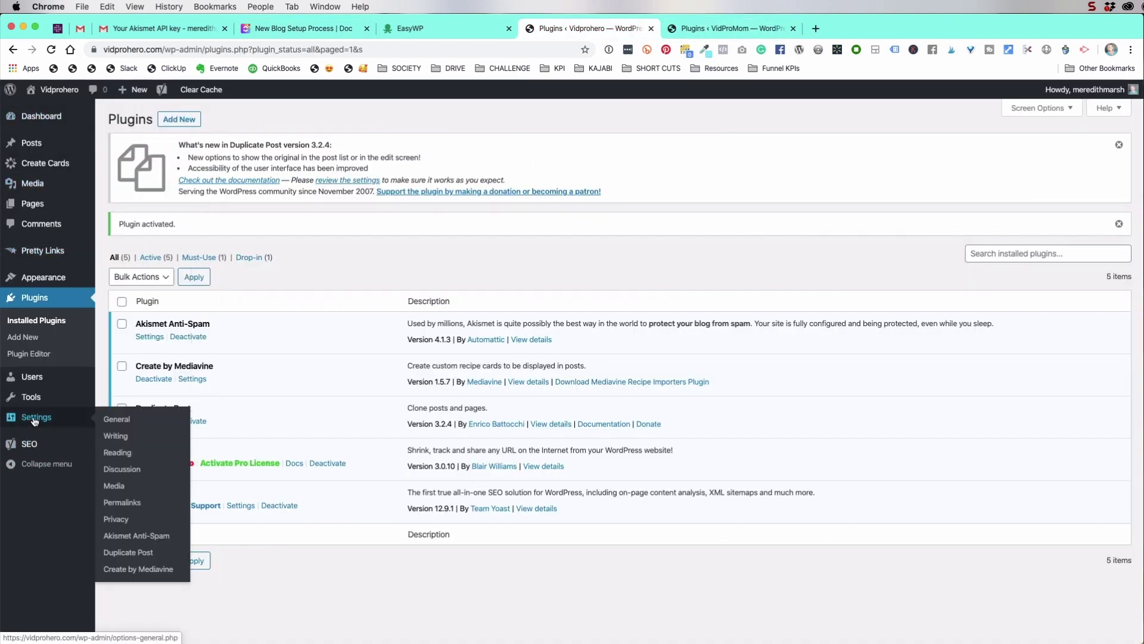
click(124, 420)
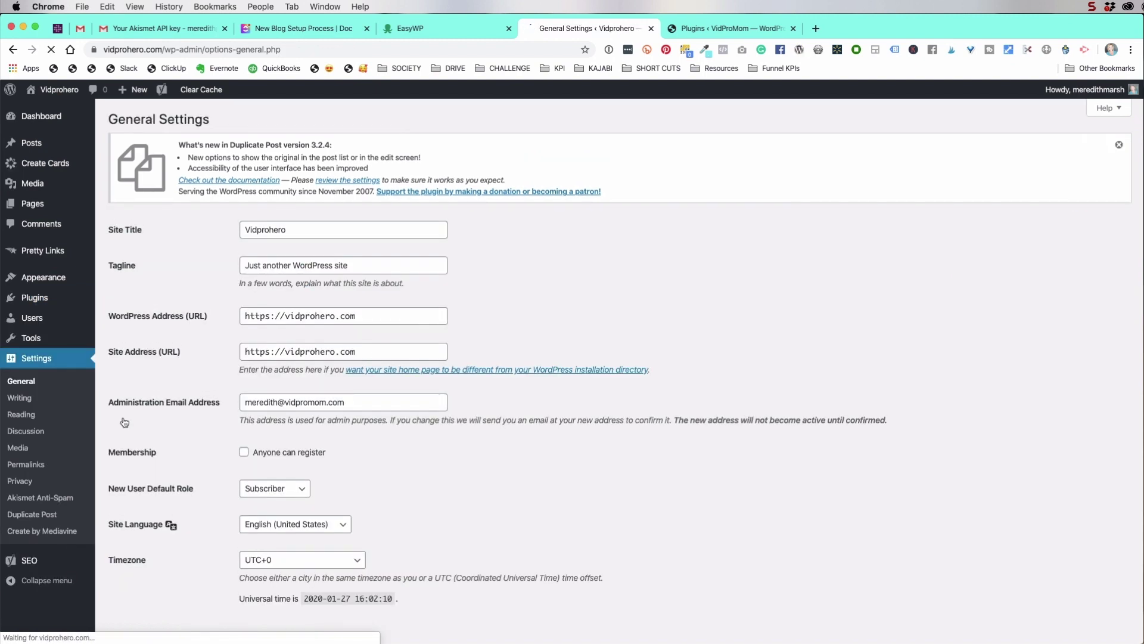
Change the site title to VidProHero
click(268, 231)
drag(295, 230, 231, 233)
text(VidProHero)
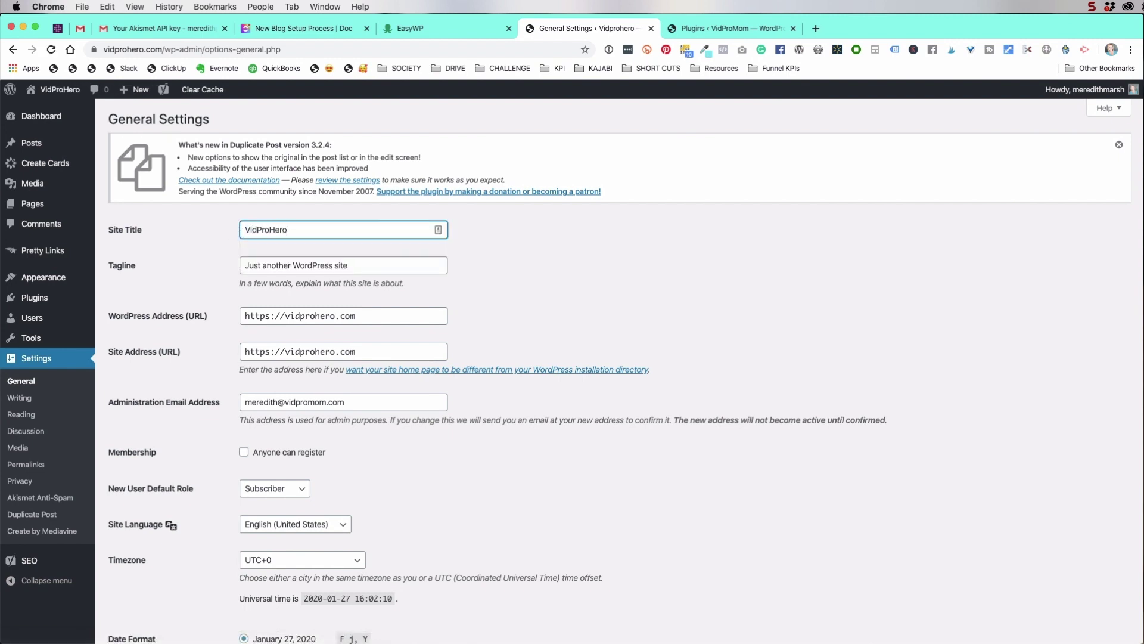
Set the timezone to UTC-5 and save the general settings
scroll(355, 233, down, 5)
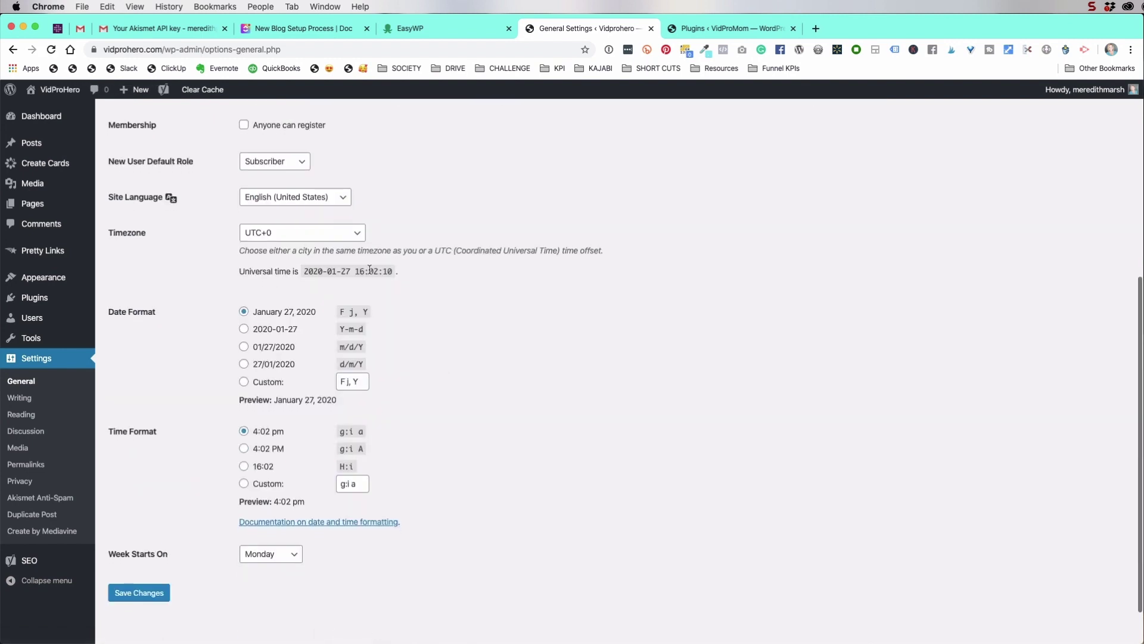
click(355, 232)
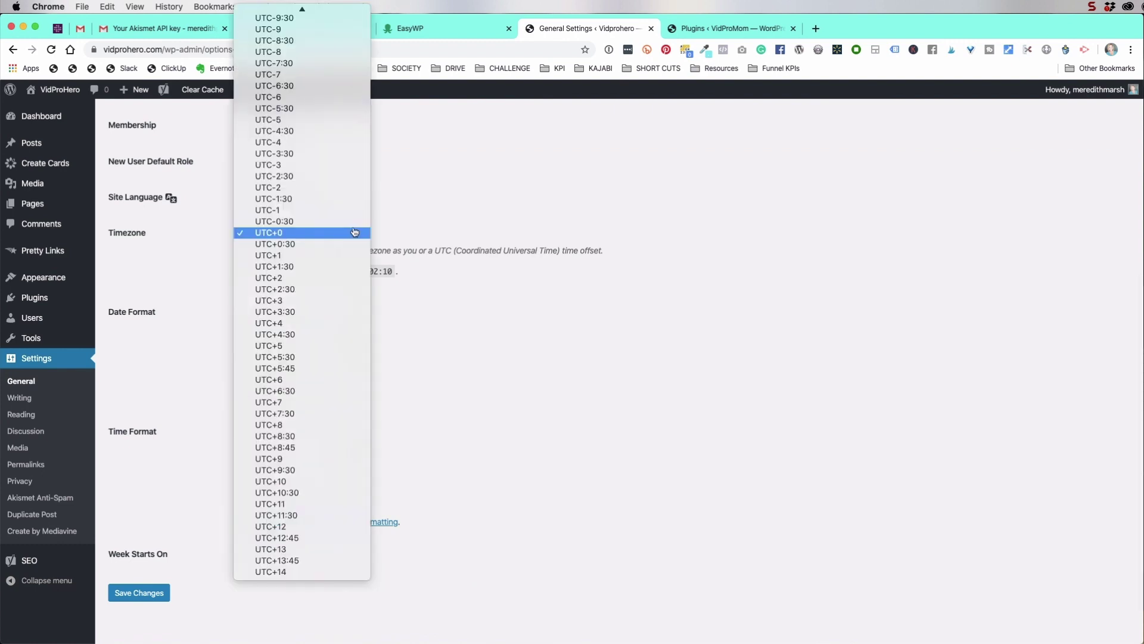
click(291, 119)
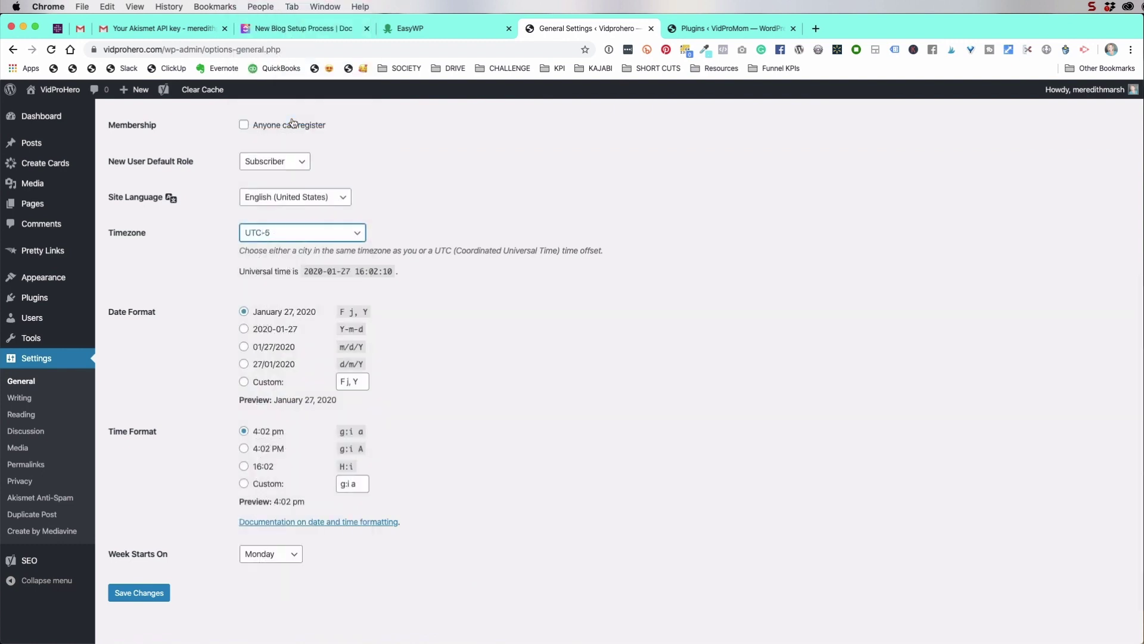
scroll(512, 346, down, 2)
click(137, 542)
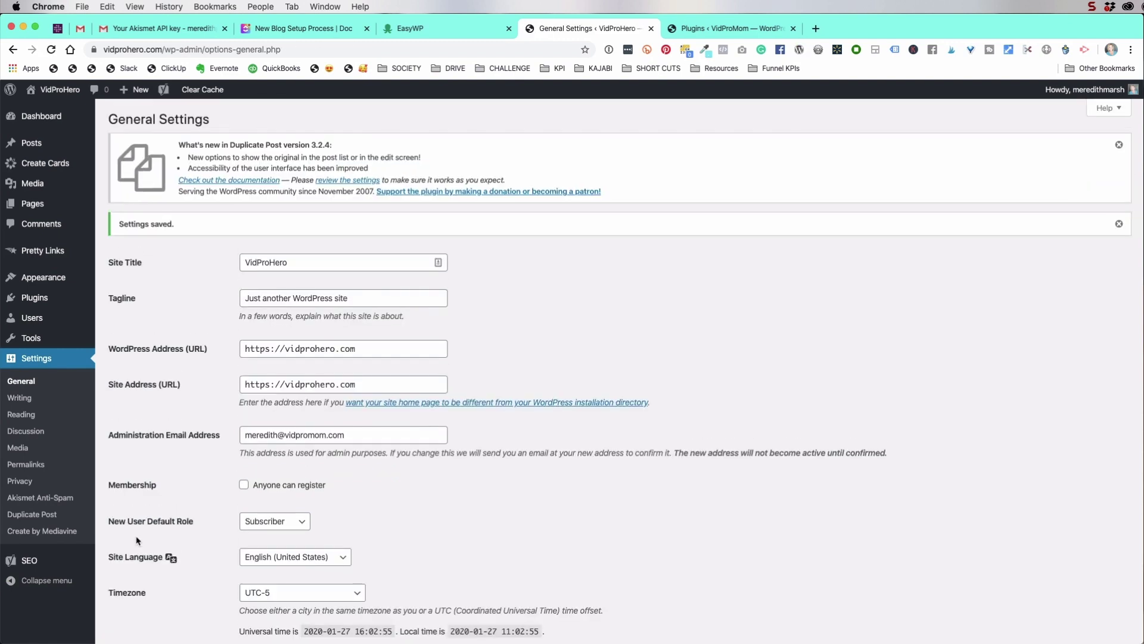
scroll(136, 540, down, 5)
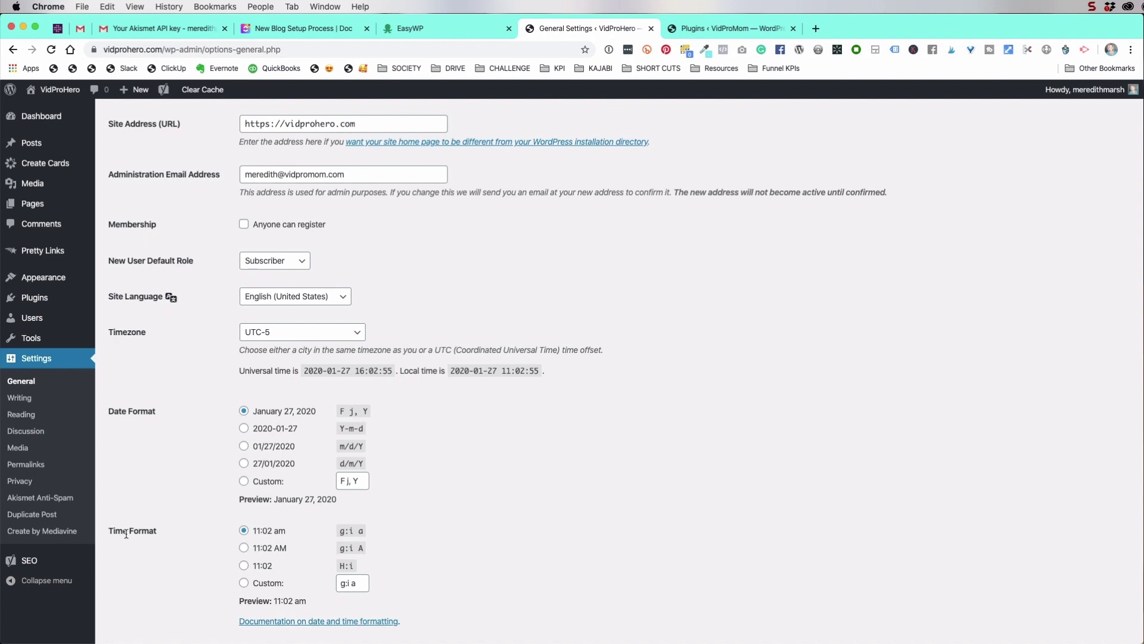
click(20, 397)
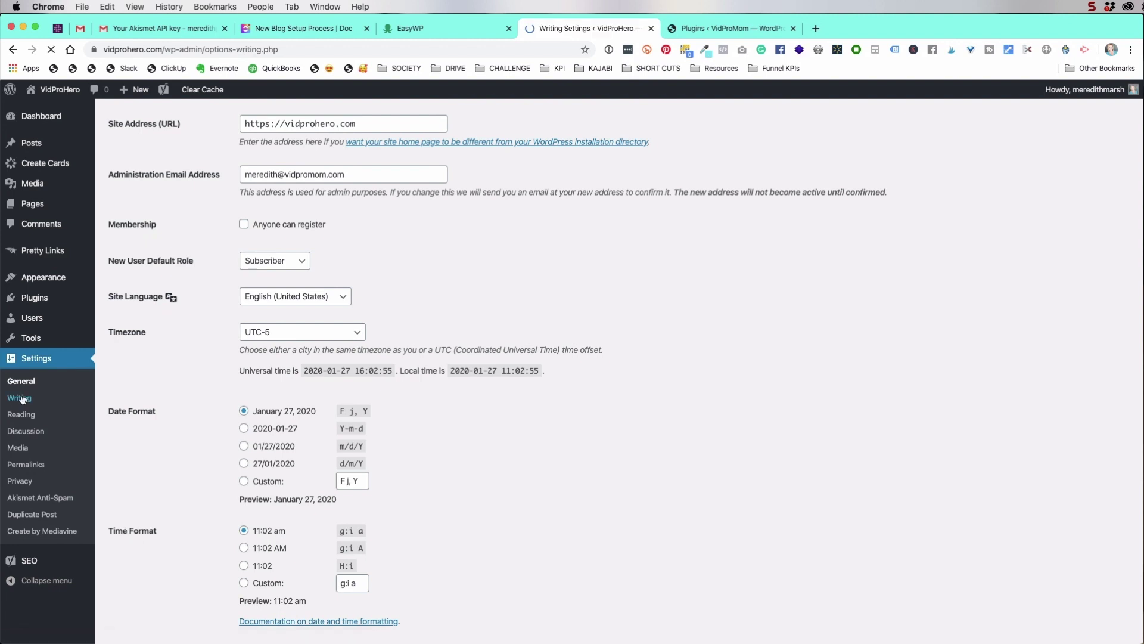
Review the Reading settings, then move on to the Discussion settings
scroll(198, 456, down, 2)
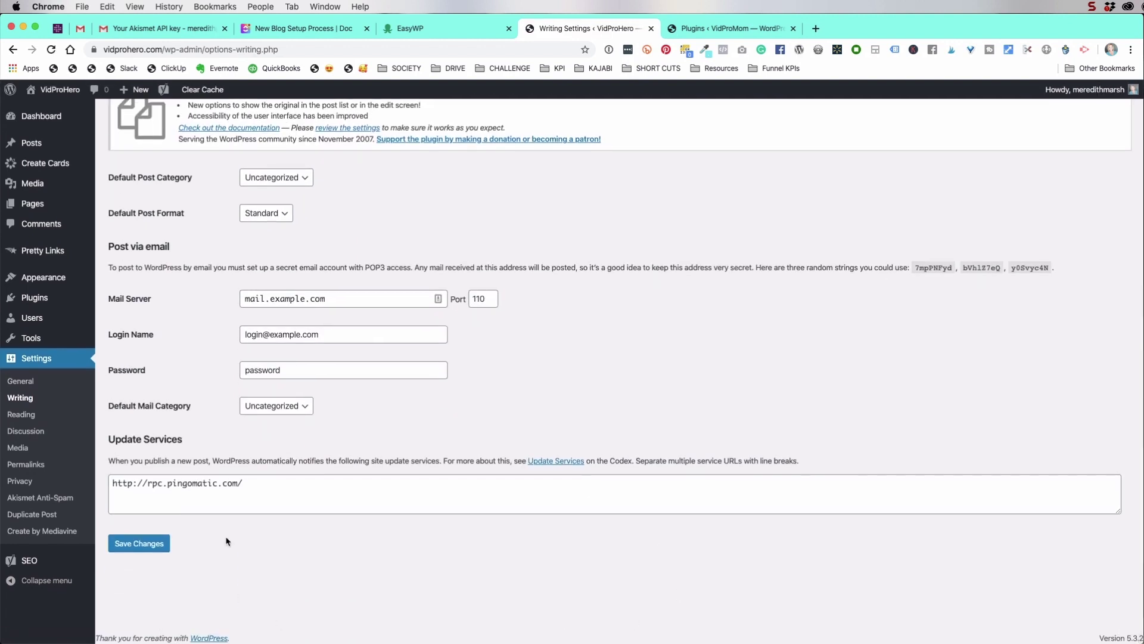
click(24, 415)
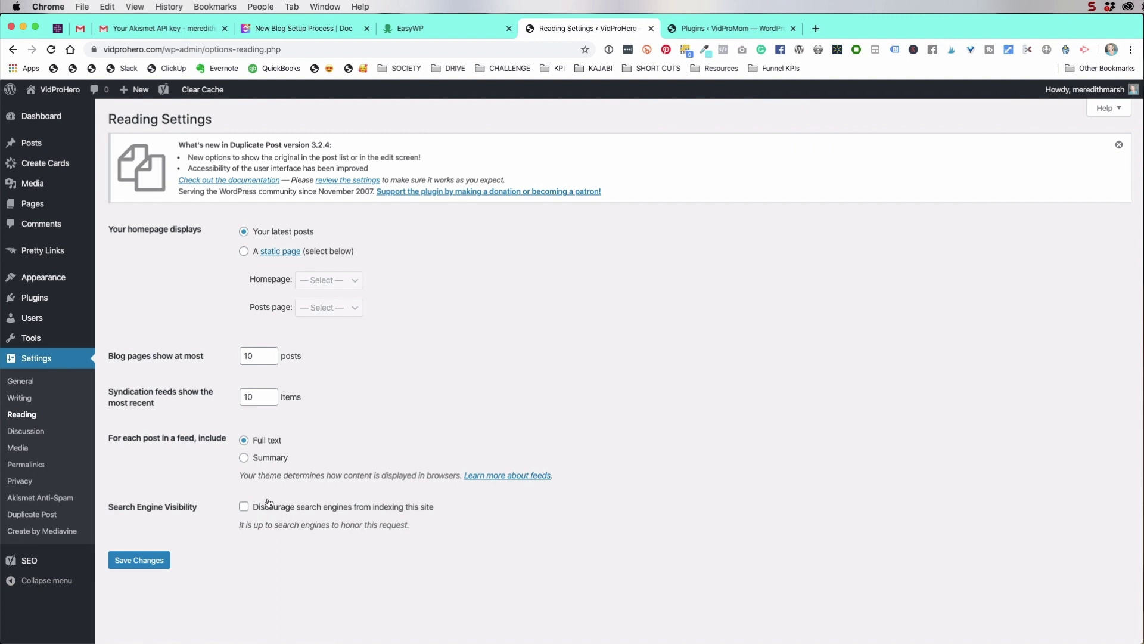
click(28, 433)
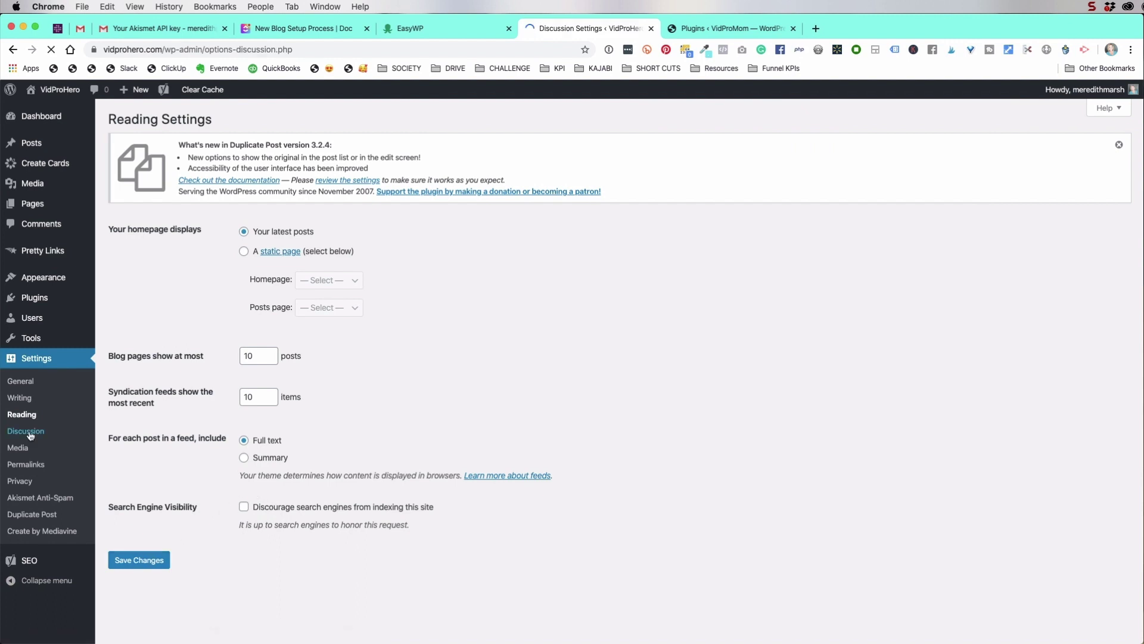
Disable comments and link notifications on new posts and save the discussion settings
click(244, 264)
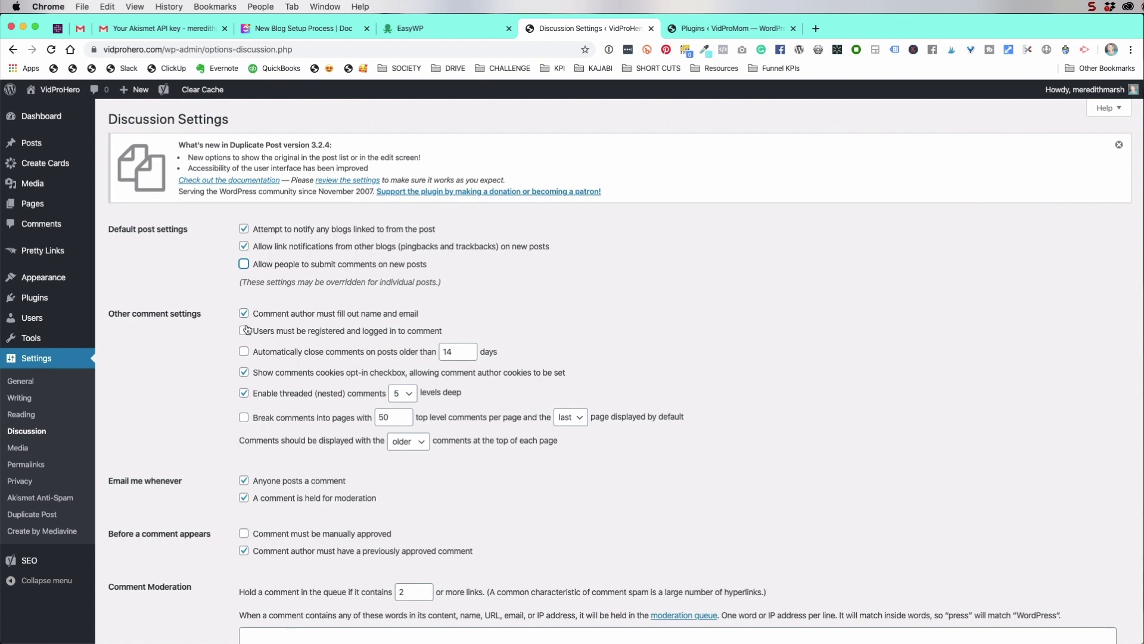
scroll(220, 445, down, 5)
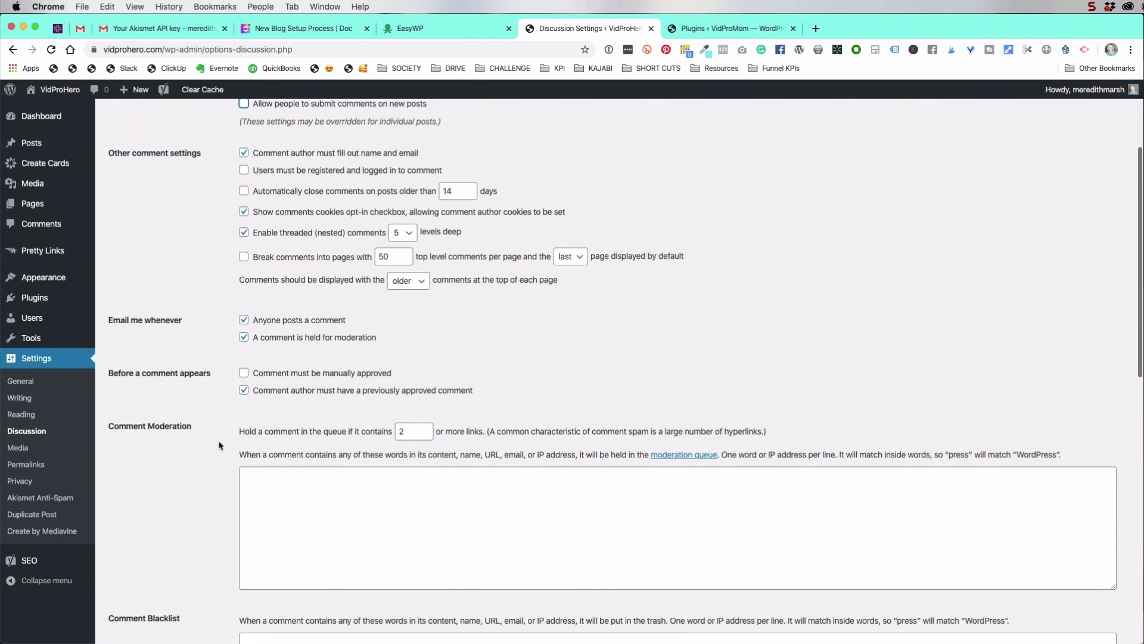
scroll(220, 445, up, 5)
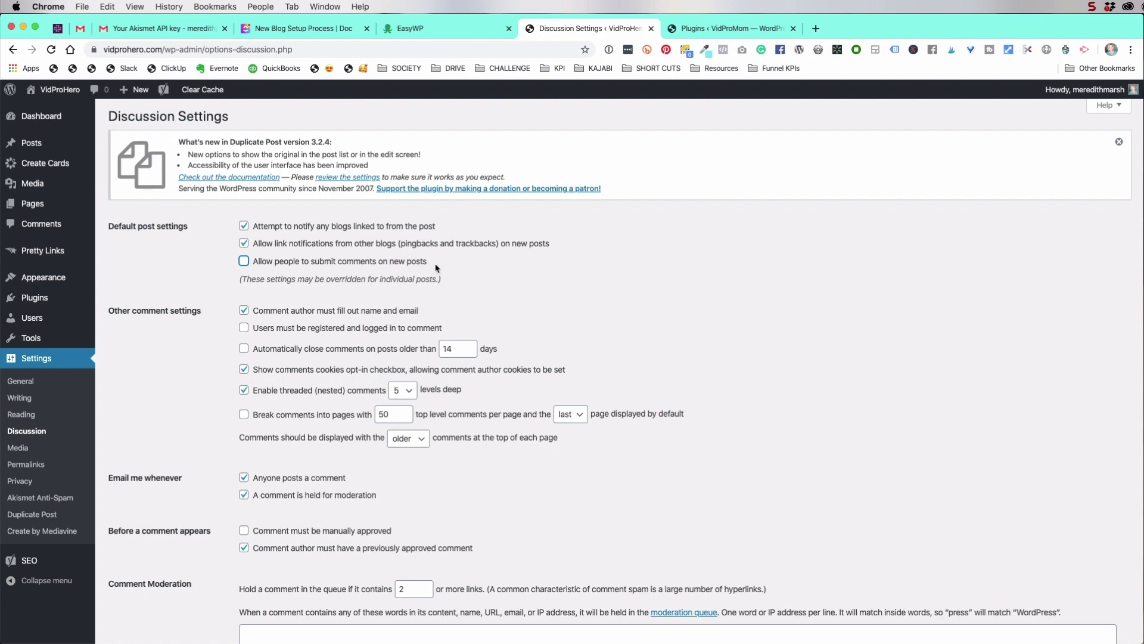
click(244, 244)
scroll(179, 476, down, 15)
click(144, 544)
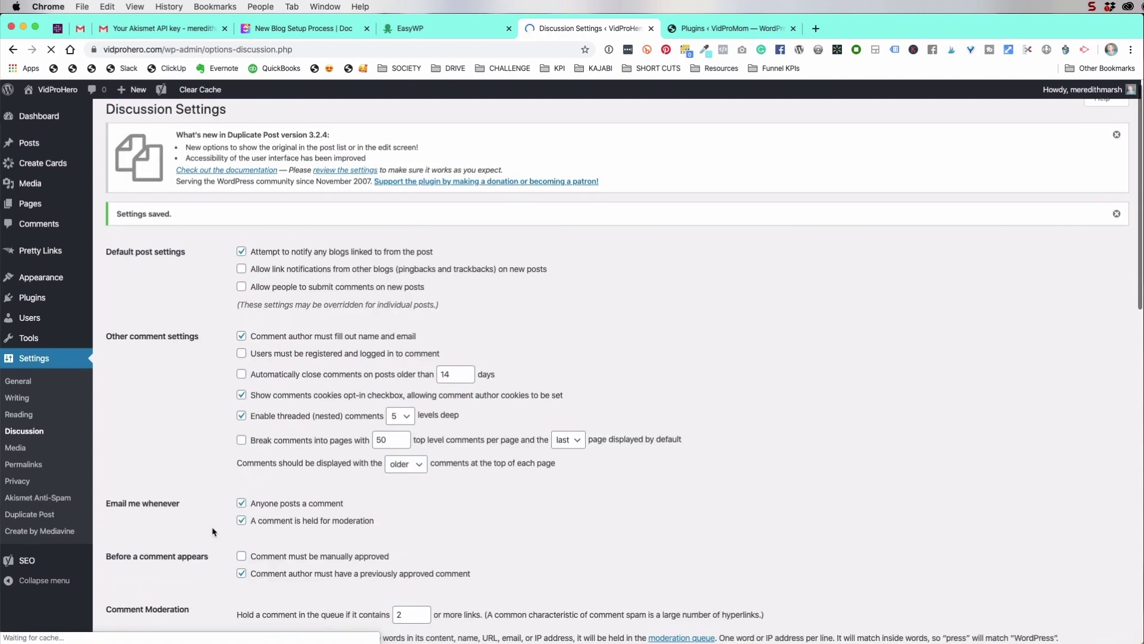
Go to the Media settings page
scroll(178, 483, down, 5)
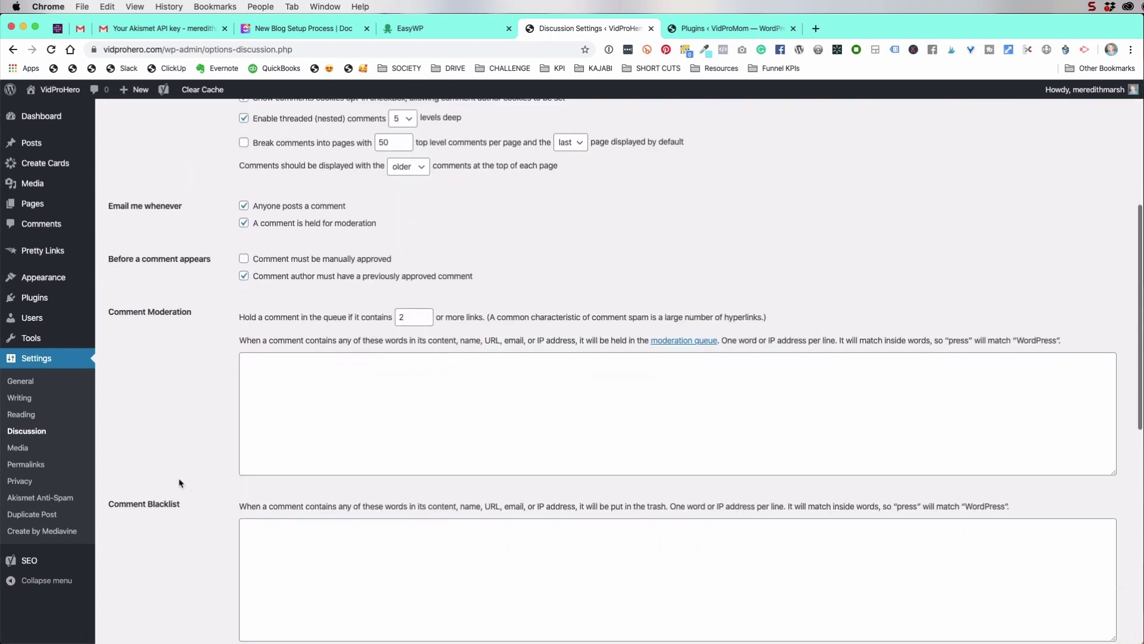
scroll(173, 471, up, 6)
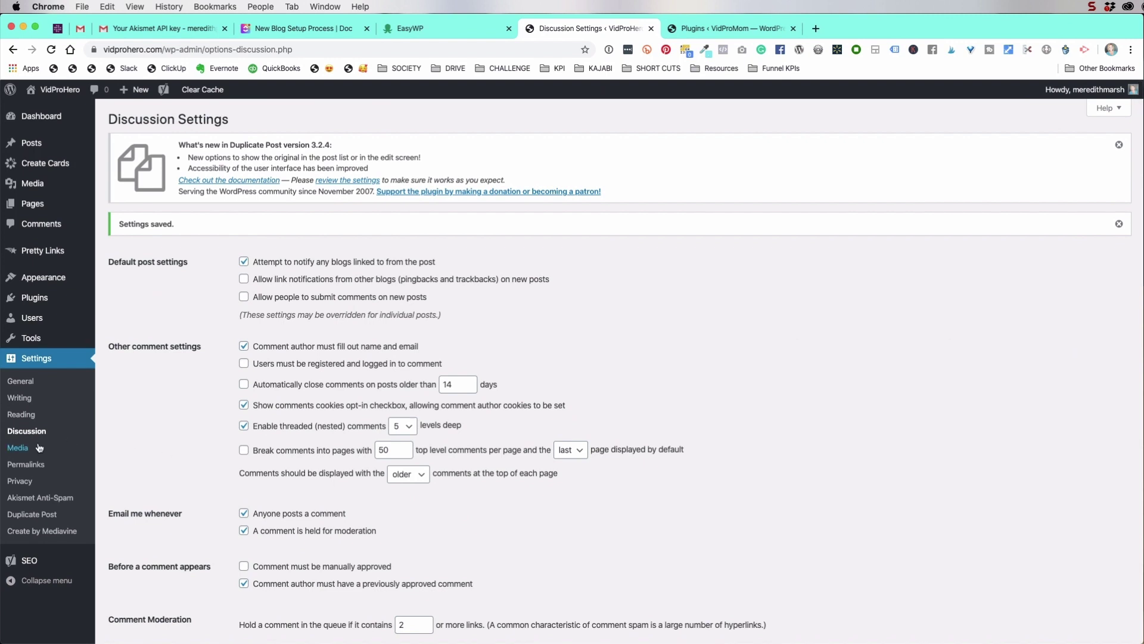
click(20, 451)
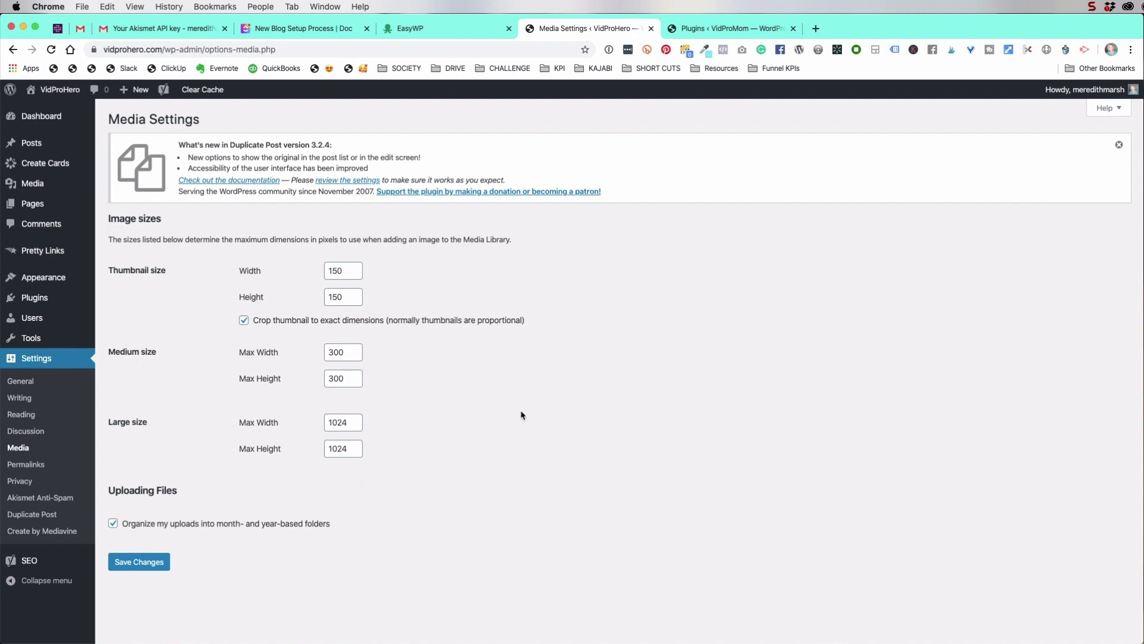
Confirm the permalink structure is Post name, then reopen the vidpromom.com tab
click(26, 465)
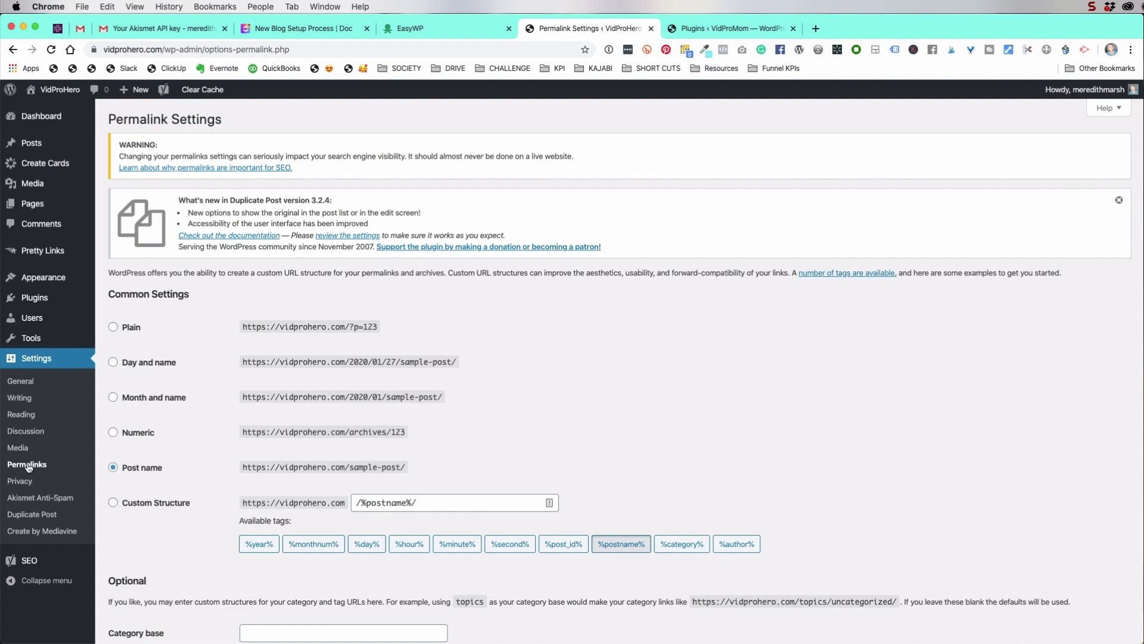
scroll(411, 358, down, 2)
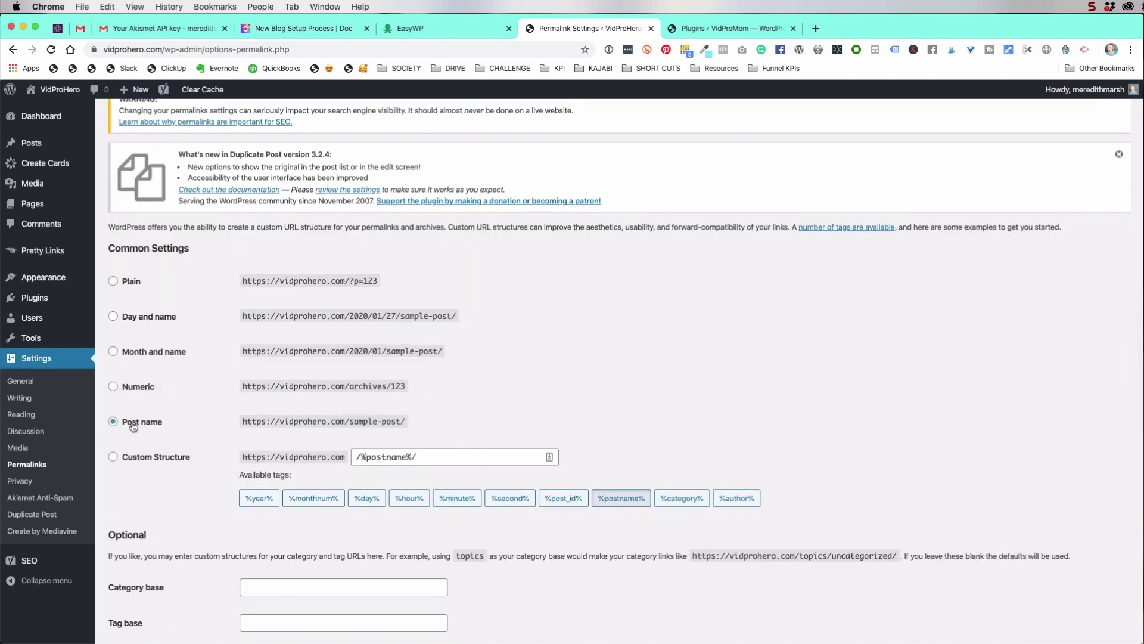
scroll(152, 424, up, 1)
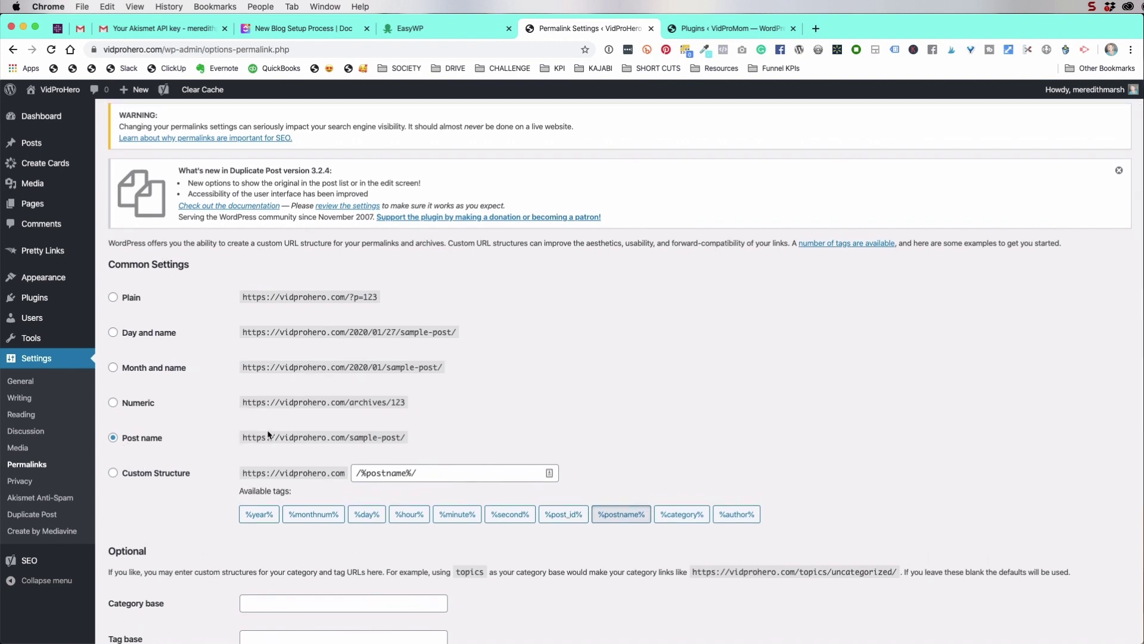
scroll(160, 445, up, 2)
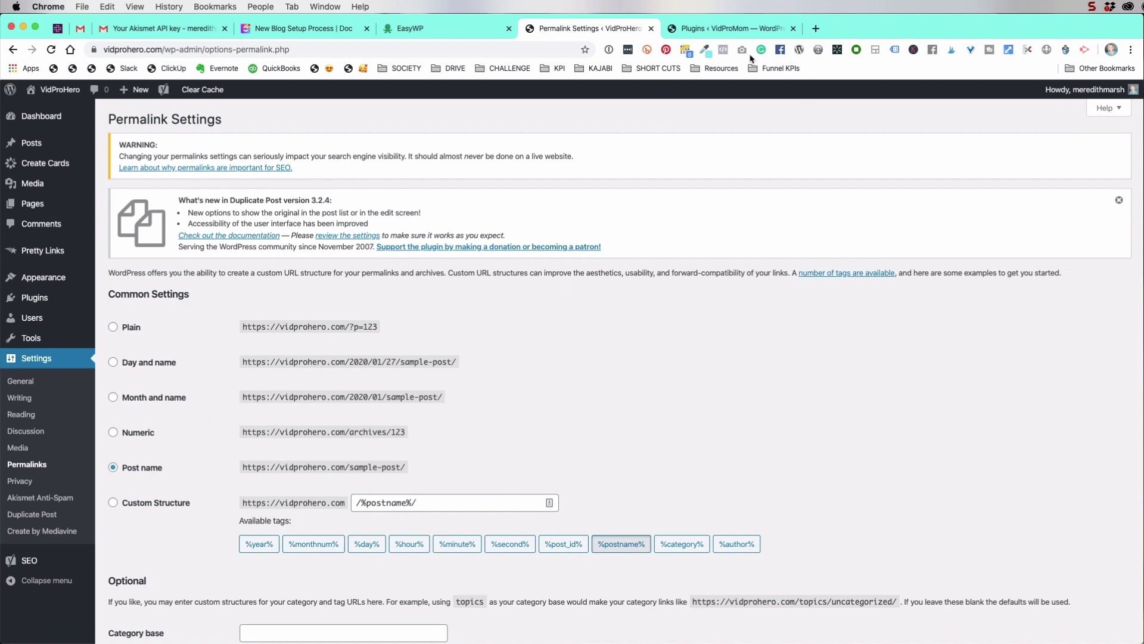
key(super+shift+t)
Open the Background Music For Social Media post and inspect its post-name URL
mouse_move(540, 384)
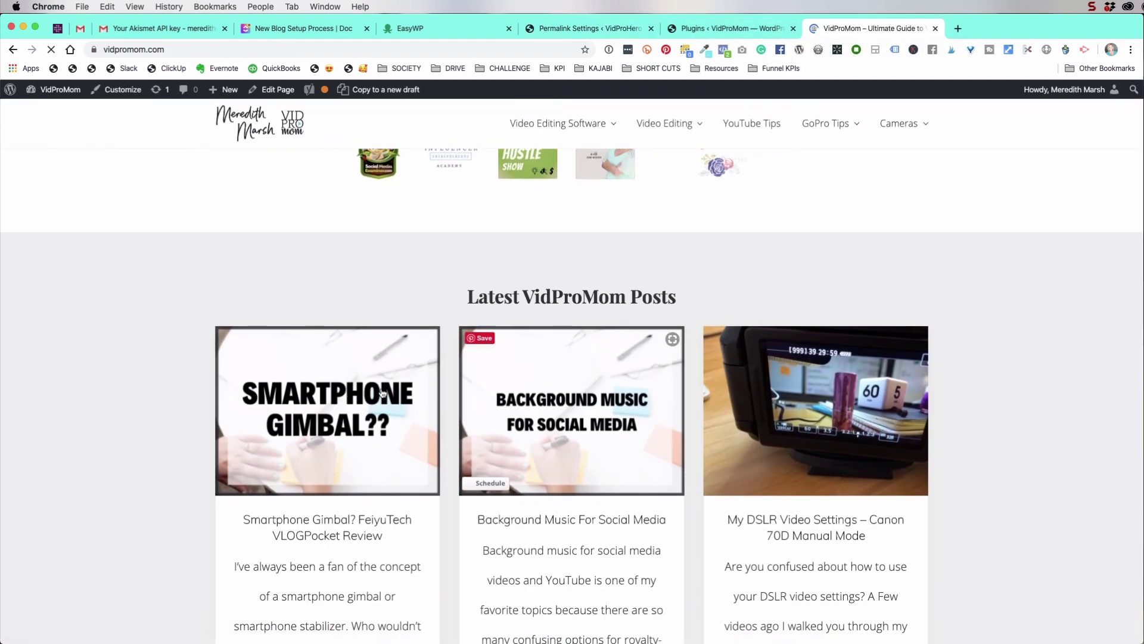
click(561, 400)
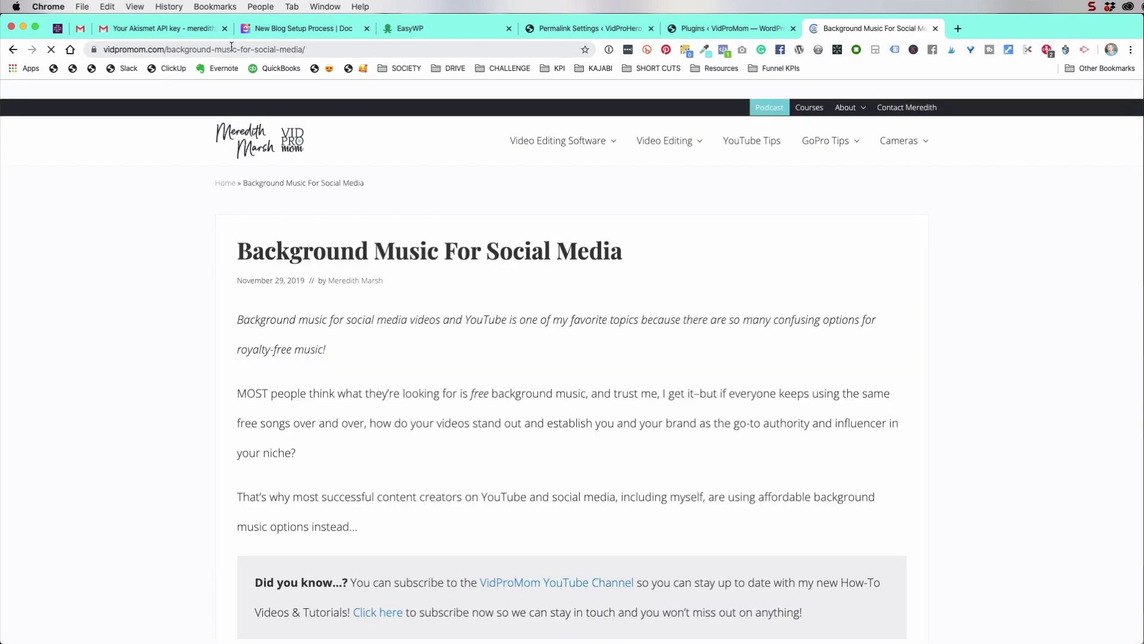
drag(167, 48, 301, 48)
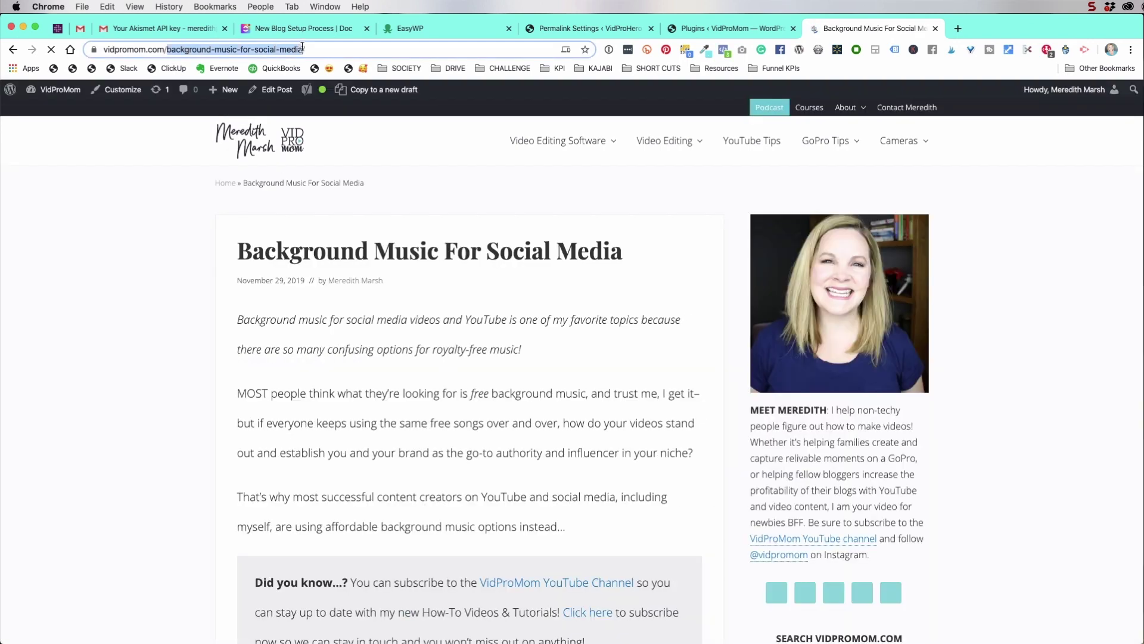
click(359, 51)
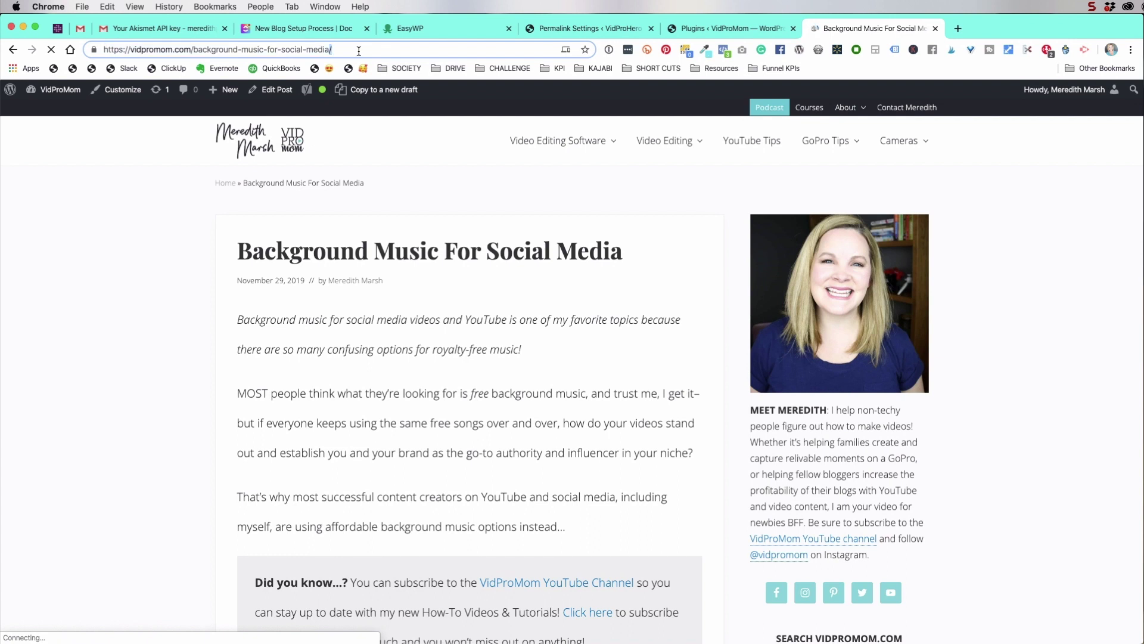
drag(359, 50, 104, 50)
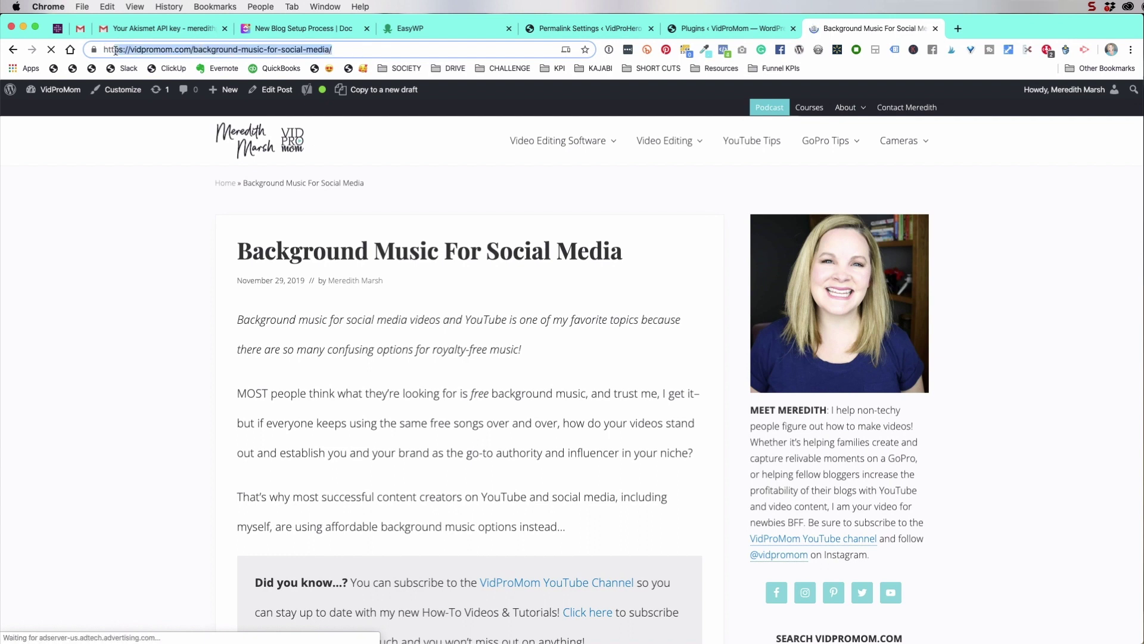
Try a dated path 2020/1/ in the post URL, undo it, and return to Permalink Settings
click(192, 49)
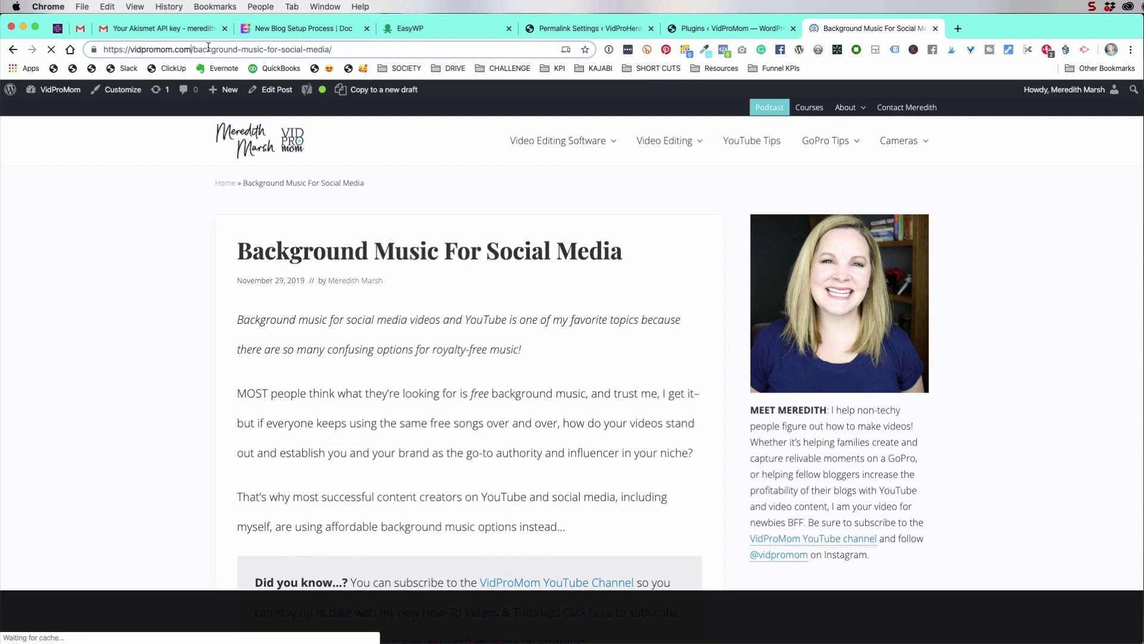
text(202)
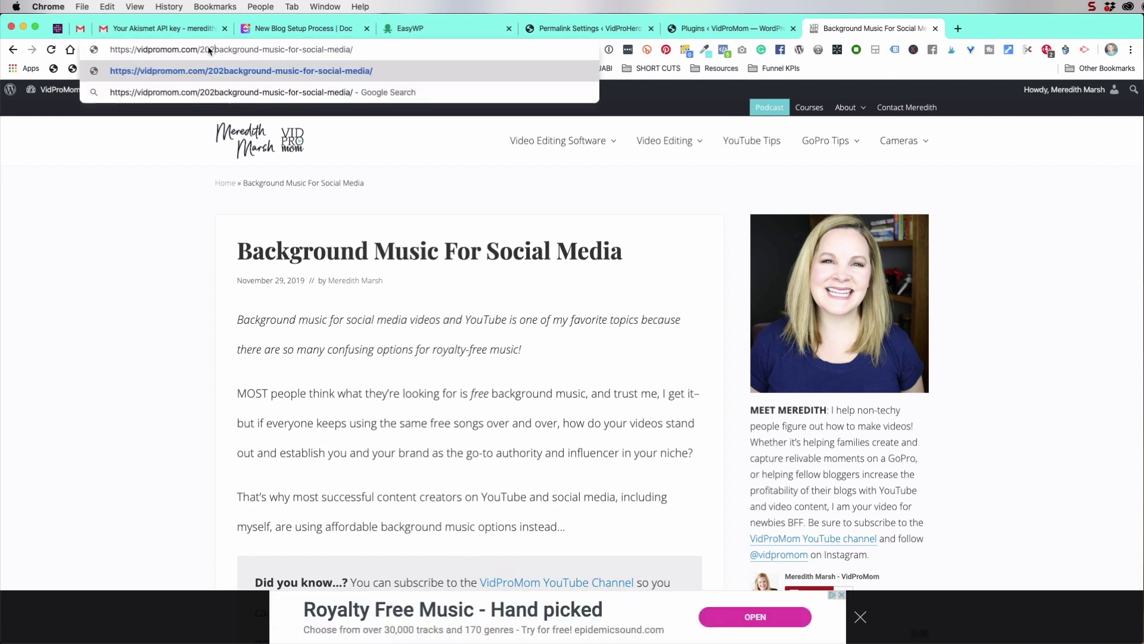
text(0/1/)
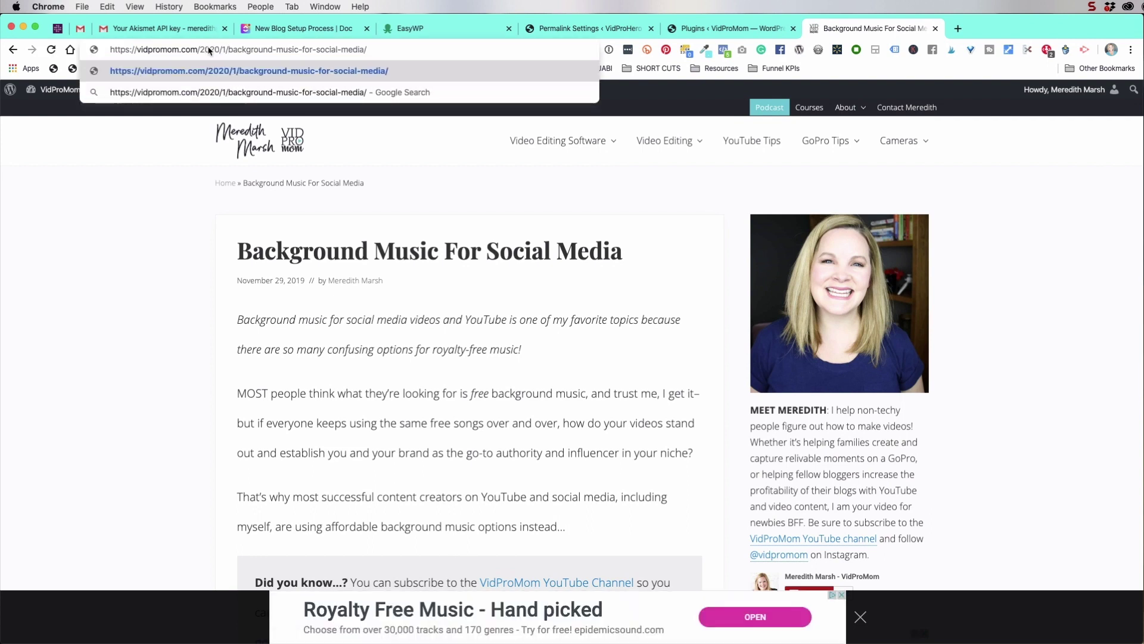
key(BackSpace)
key(BackSpace)
key(BackSpace)
key(BackSpace)
key(BackSpace)
key(BackSpace)
key(BackSpace)
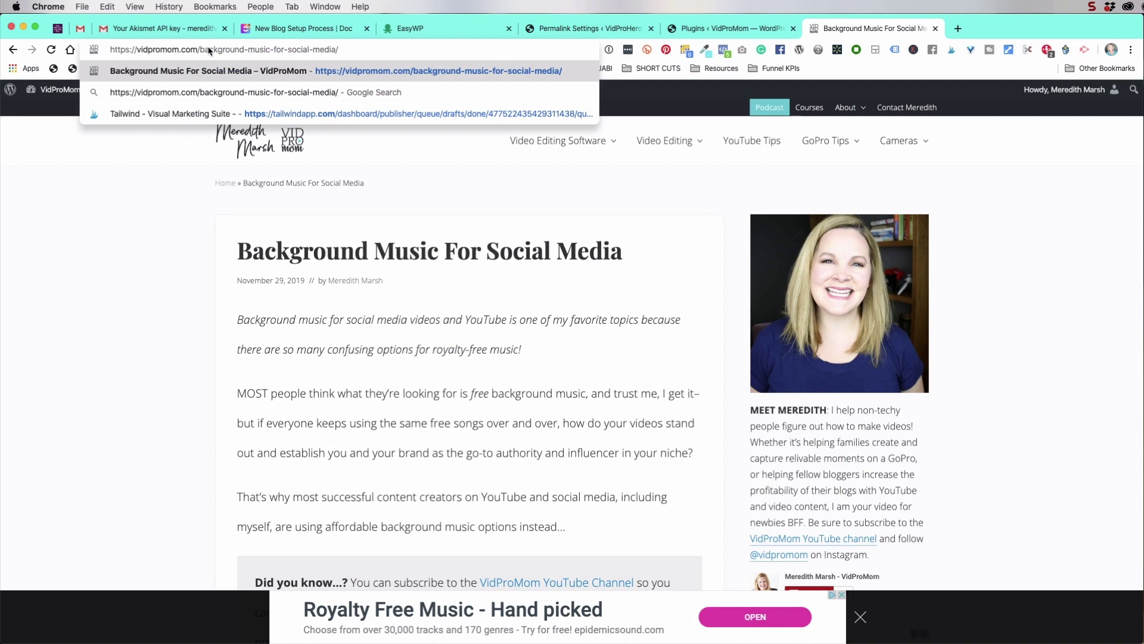
click(136, 283)
click(628, 28)
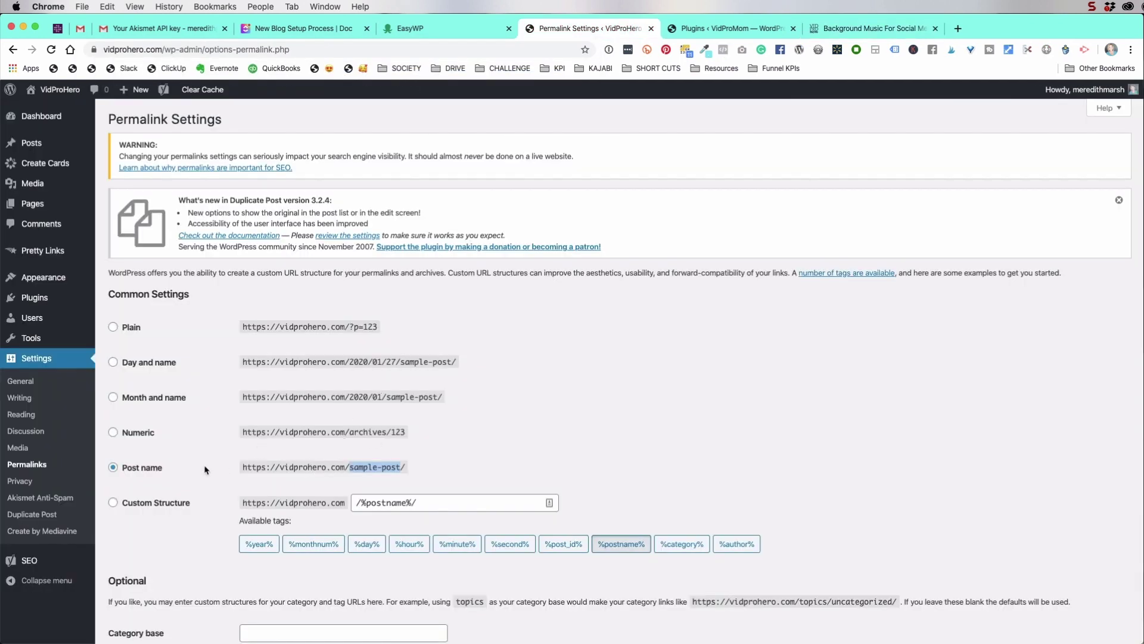
scroll(146, 567, down, 3)
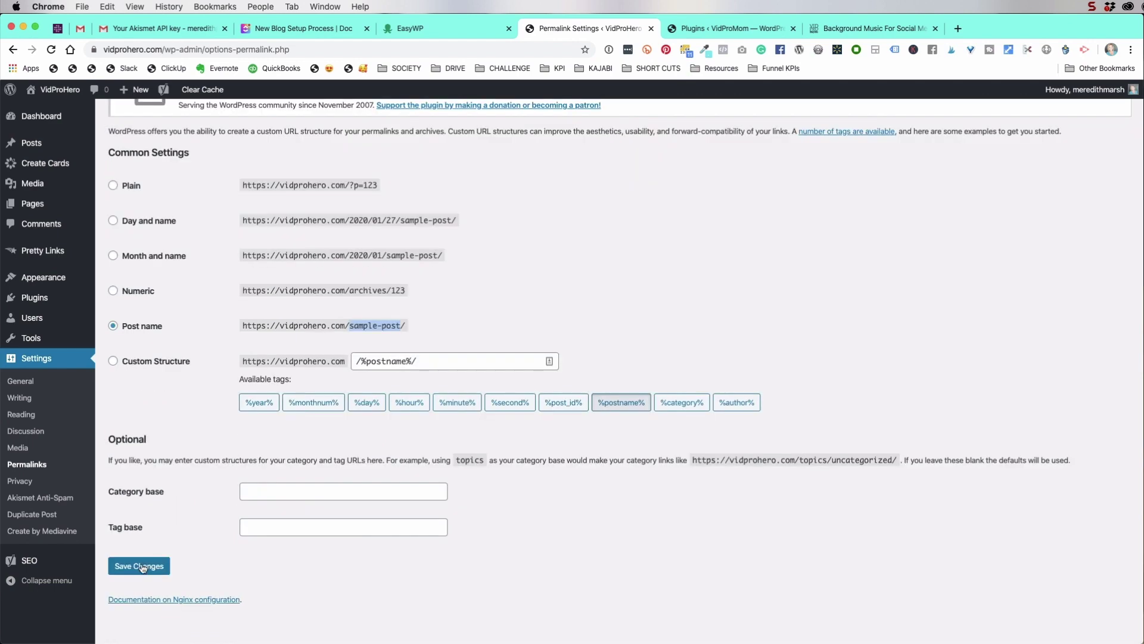